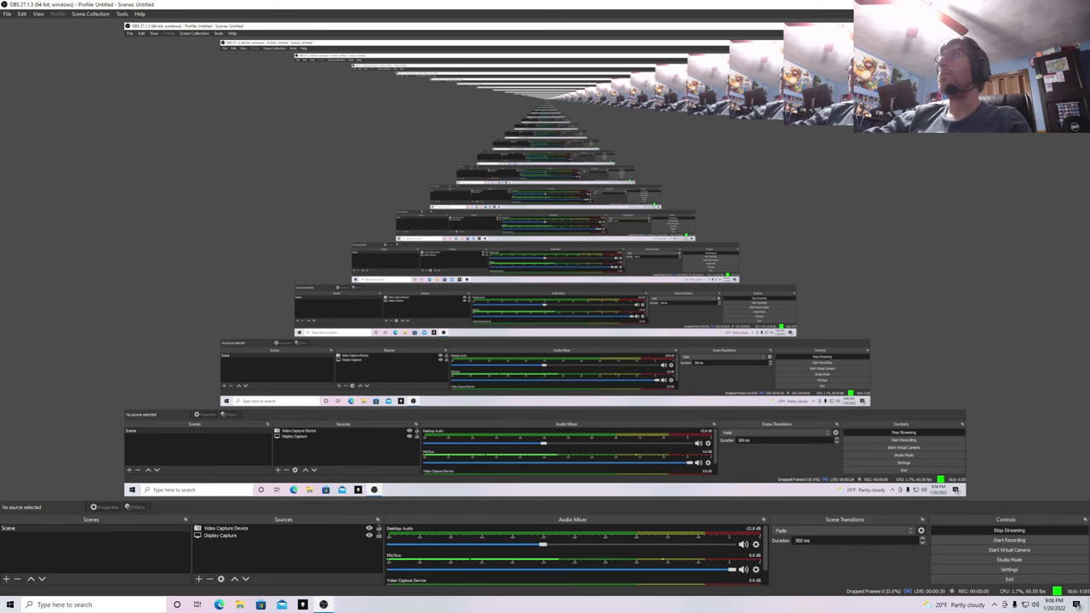
- Hide the OBS Studio window with Win+D so the desktop shows
{"action": "key", "text": "super+d"}
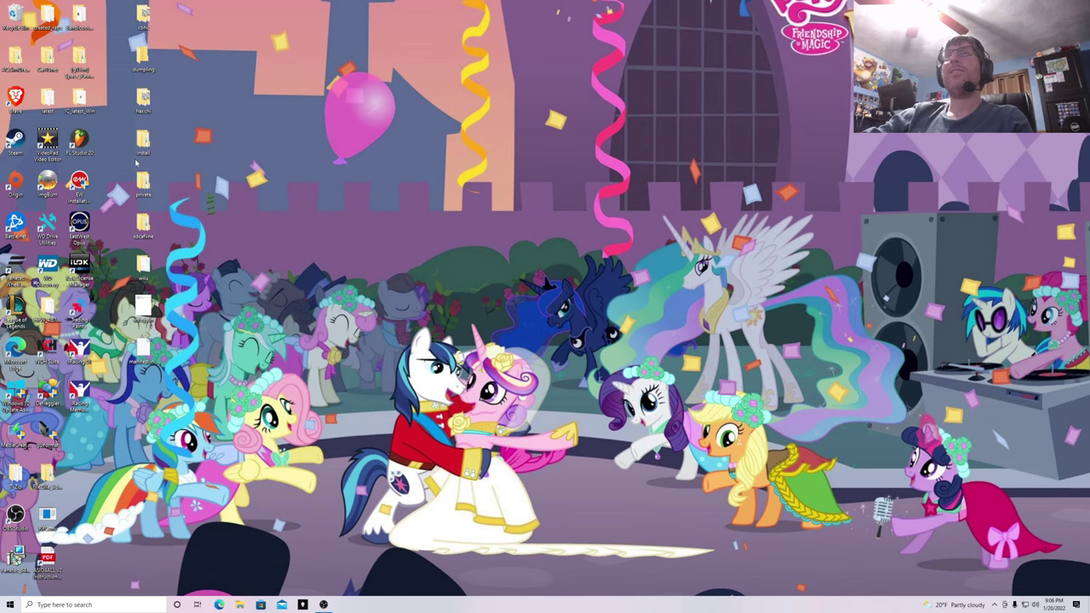
- In Edge, search Bing for 'trading paints' using the suggestion after typing 'trading pa'
{"action": "left_click", "coordinate": [219, 605]}
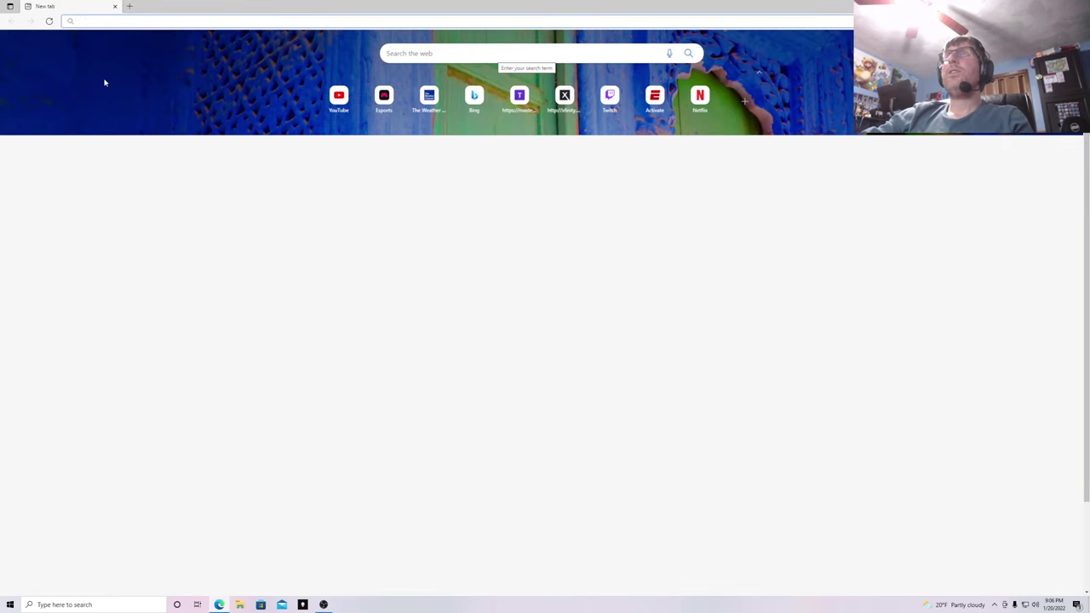
{"action": "left_click", "coordinate": [473, 101]}
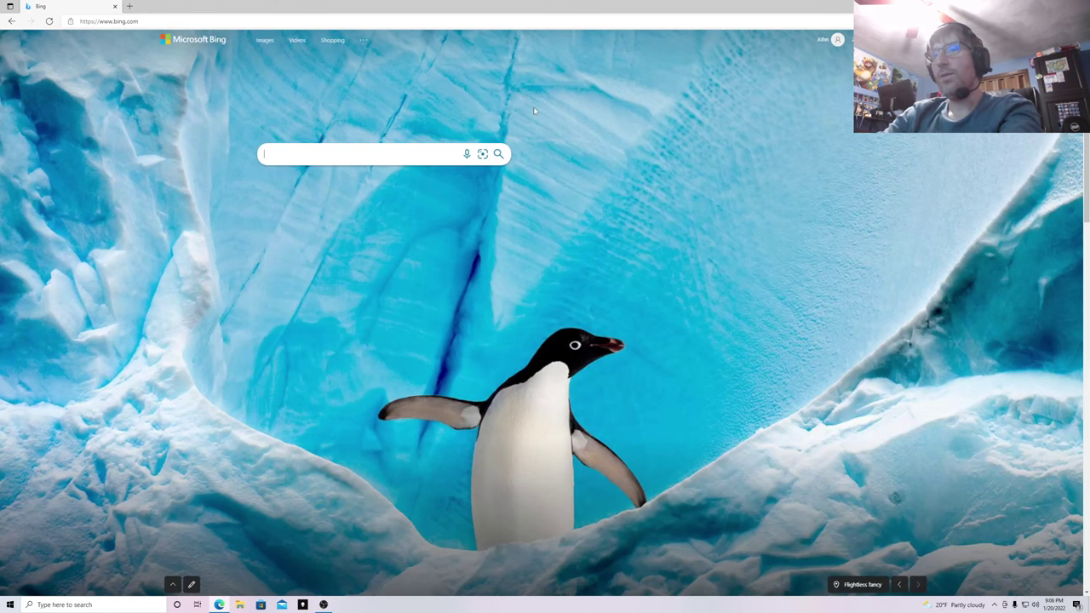
{"action": "type", "text": "trading pa"}
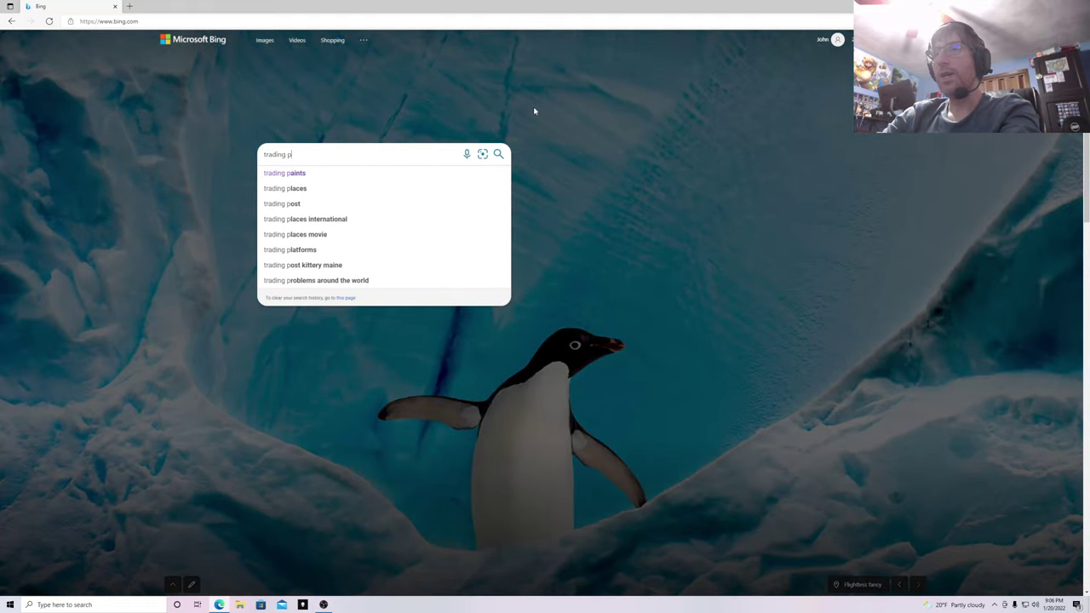
{"action": "left_click", "coordinate": [310, 174]}
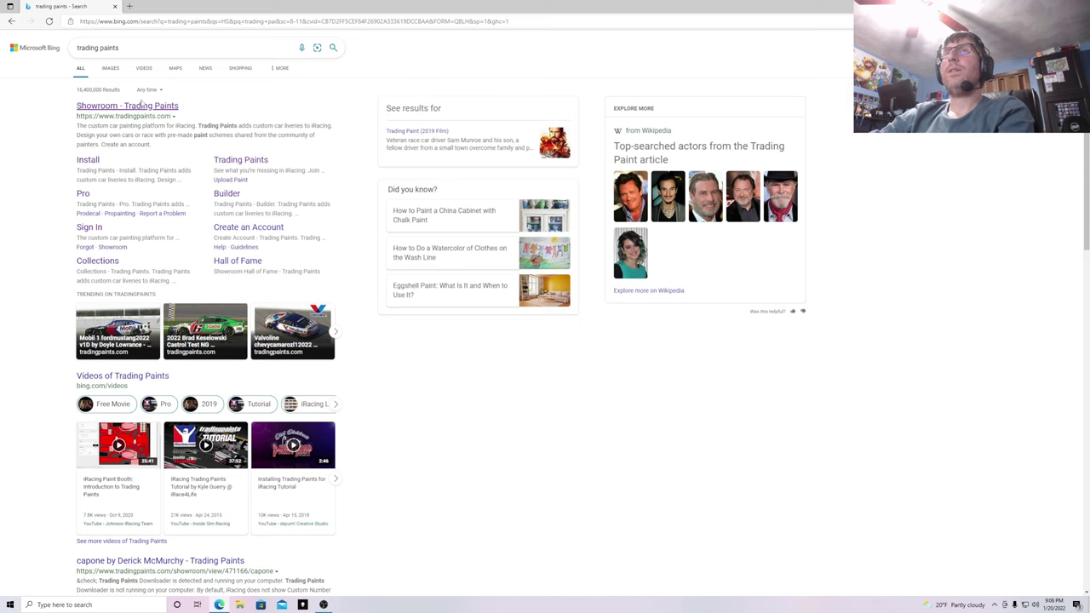
- Open the Trading Paints site and launch Paint Builder from the My Paints menu
{"action": "left_click", "coordinate": [130, 108]}
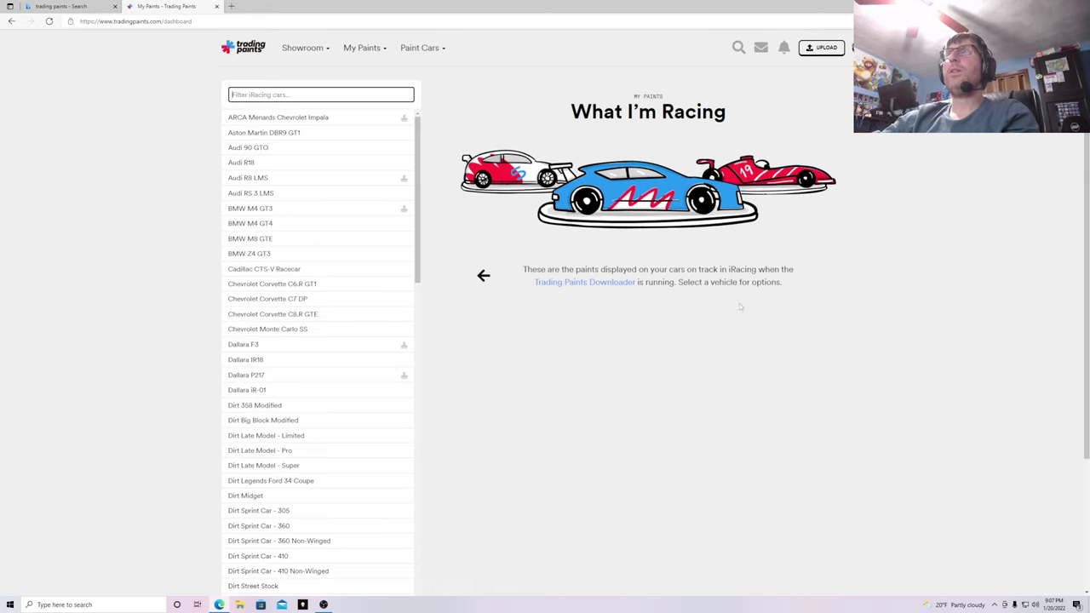
{"action": "mouse_move", "coordinate": [361, 49]}
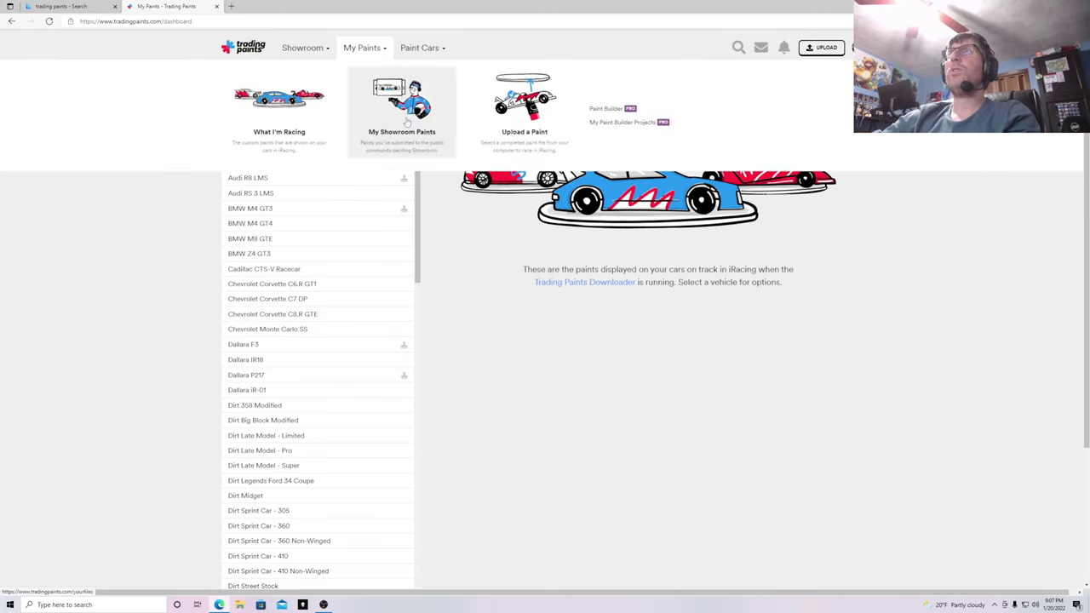
{"action": "left_click", "coordinate": [615, 109]}
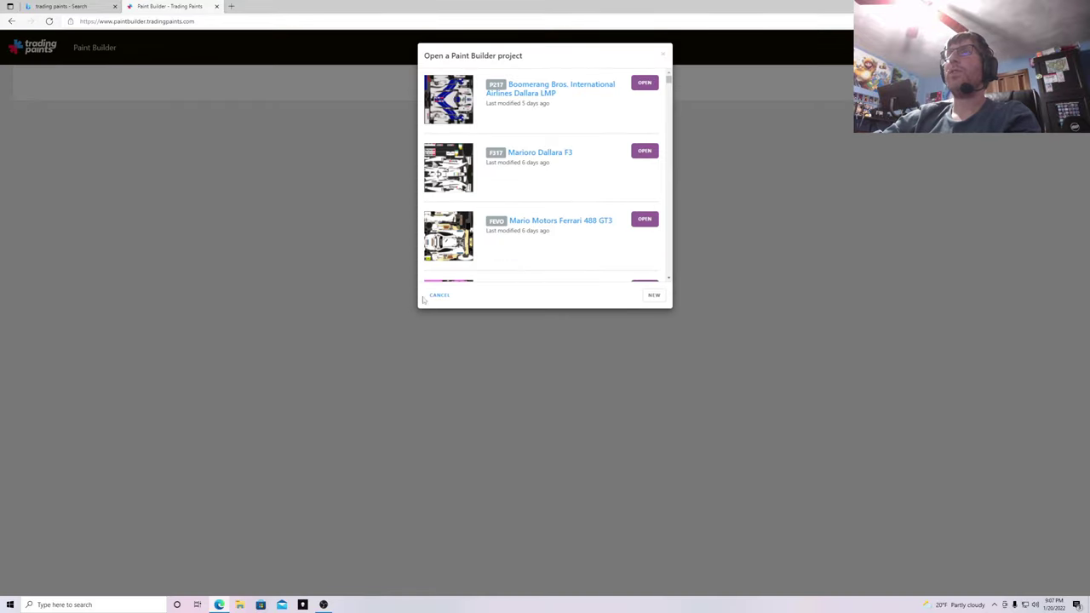
- Cancel out of the Paint Builder project list and open the Trading Paints Pro page
{"action": "left_click", "coordinate": [440, 295]}
{"action": "left_click", "coordinate": [439, 139]}
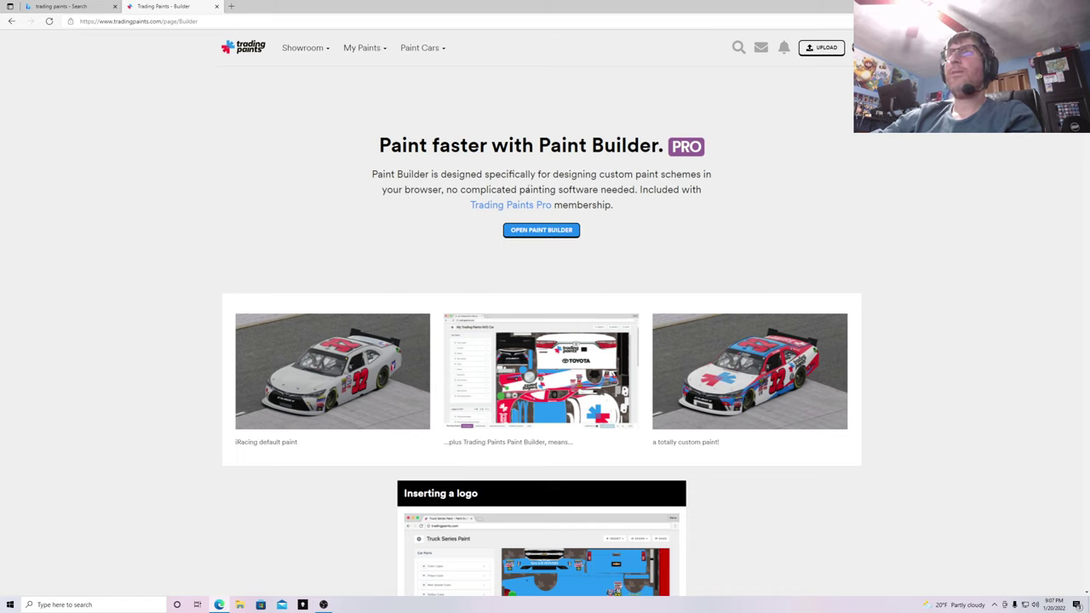
{"action": "left_click", "coordinate": [495, 210]}
- Scroll through the Pro membership page and bring up the account avatar menu
{"action": "scroll", "coordinate": [481, 300], "scroll_direction": "down", "scroll_amount": 8}
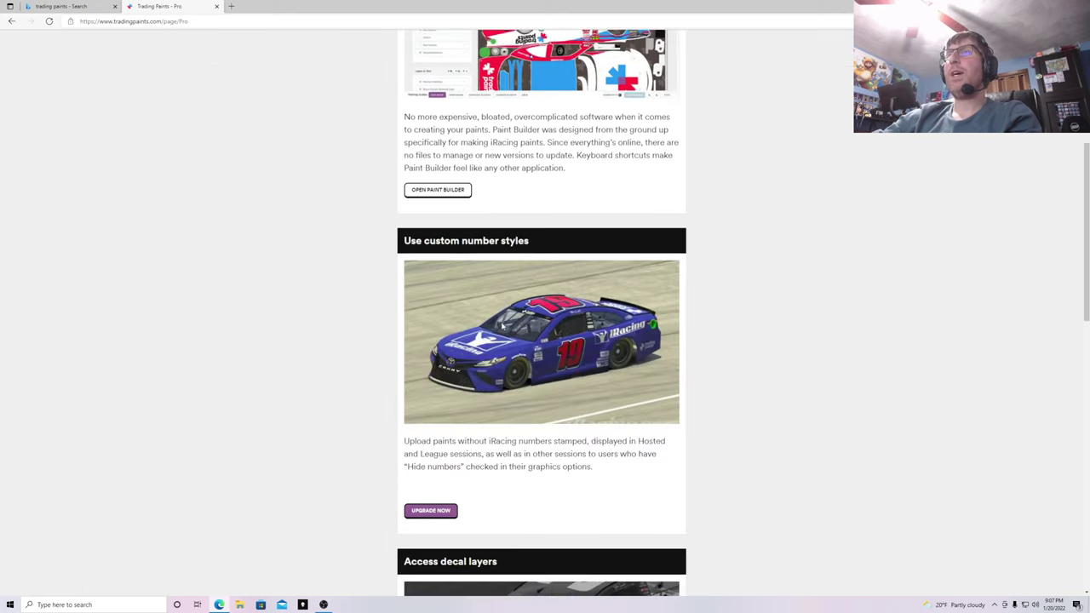
{"action": "scroll", "coordinate": [482, 301], "scroll_direction": "down", "scroll_amount": 6}
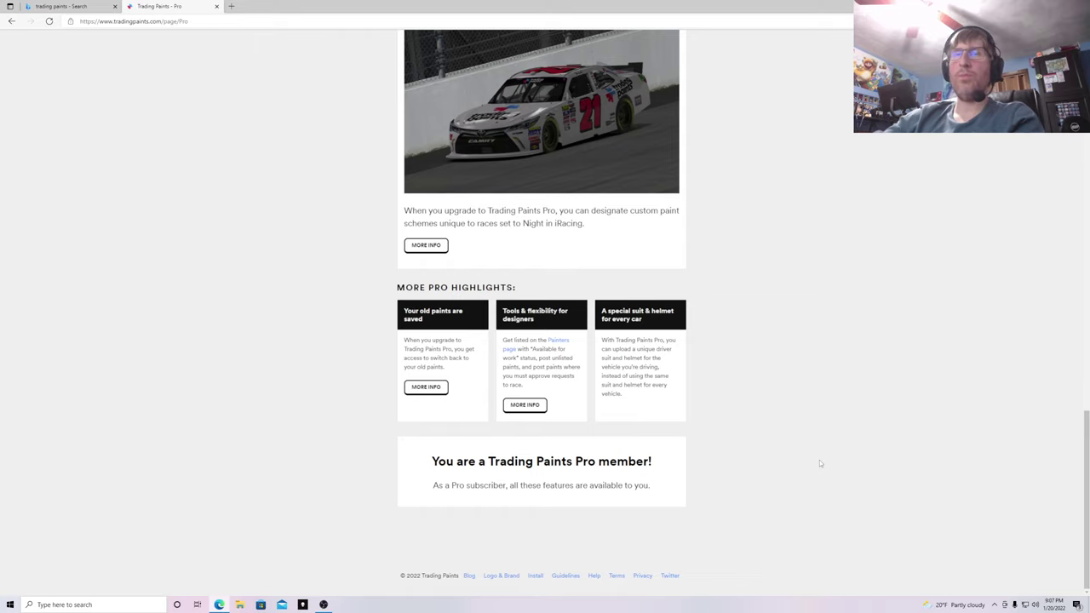
{"action": "scroll", "coordinate": [809, 393], "scroll_direction": "up", "scroll_amount": 5}
{"action": "scroll", "coordinate": [808, 394], "scroll_direction": "up", "scroll_amount": 10}
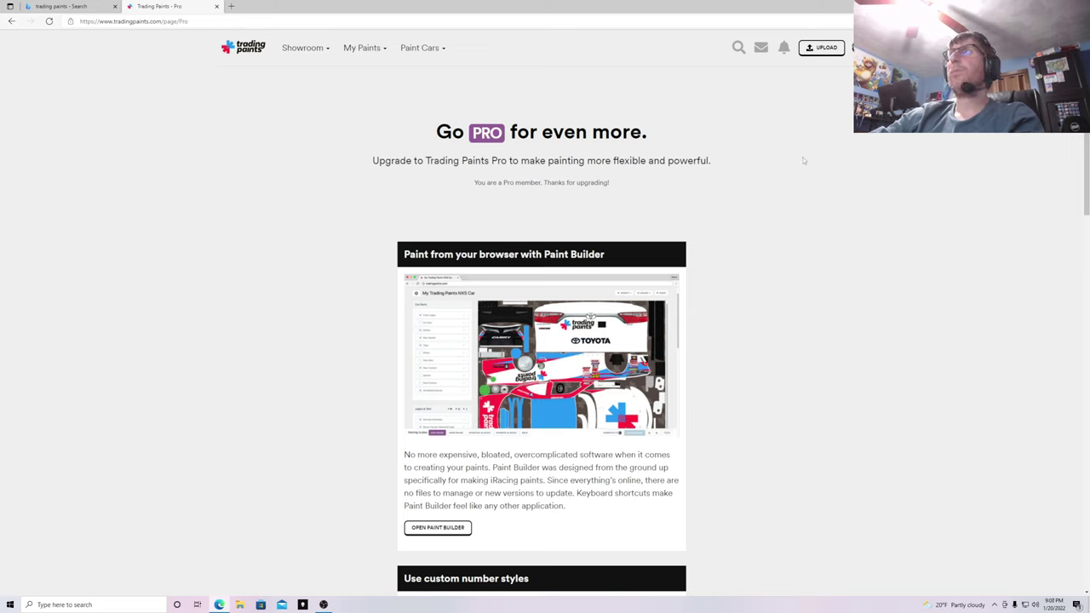
{"action": "left_click", "coordinate": [852, 51]}
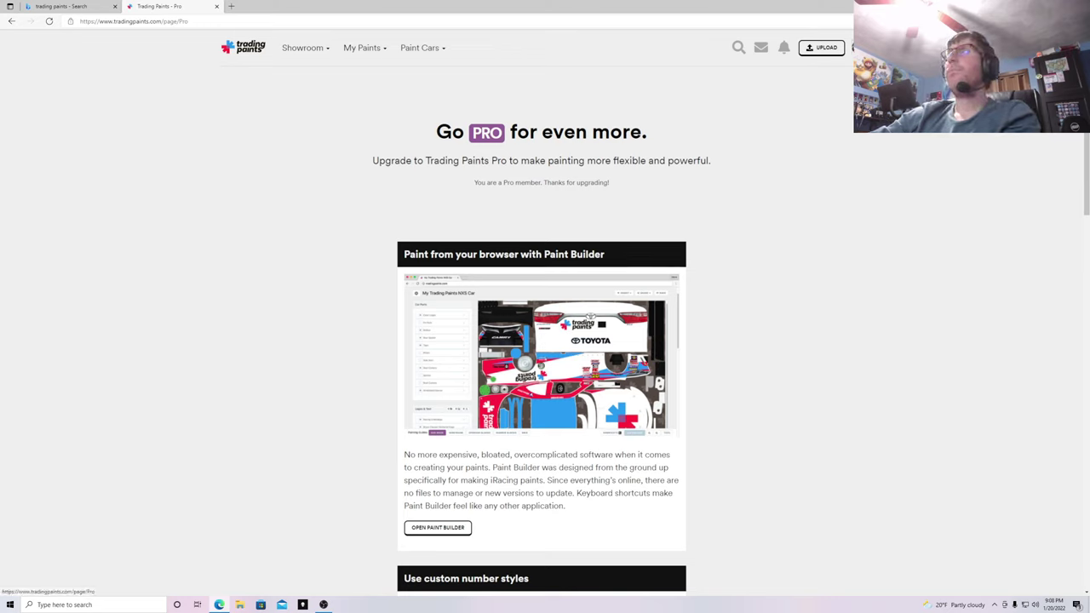
{"action": "left_click", "coordinate": [859, 48]}
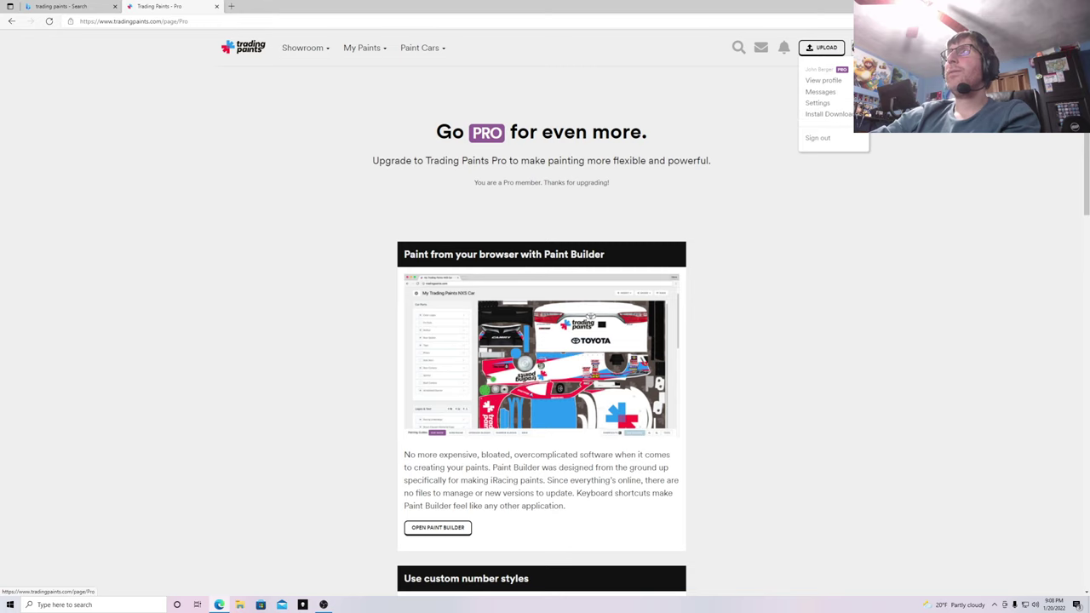
- Download the Trading Paints Downloader installer from the Install Downloader page, then open File Explorer
{"action": "left_click", "coordinate": [835, 115]}
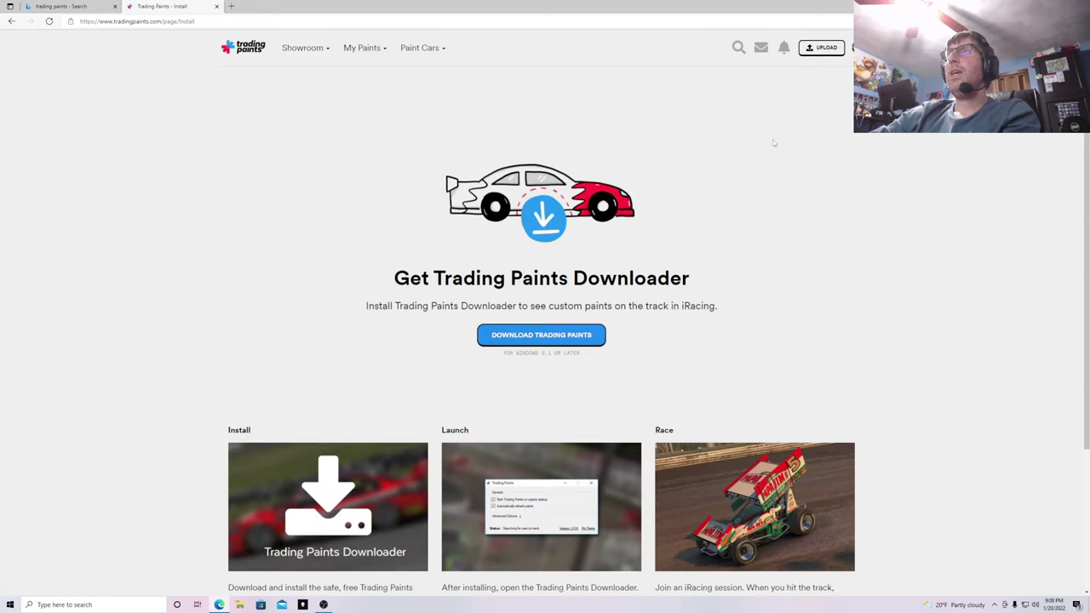
{"action": "left_click", "coordinate": [542, 336]}
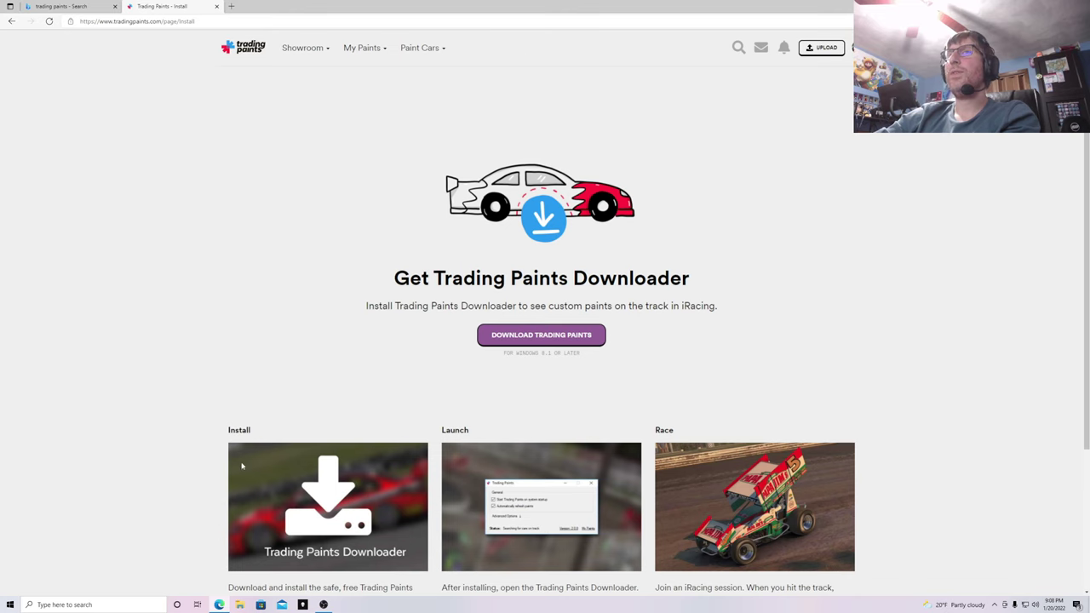
{"action": "left_click", "coordinate": [239, 605]}
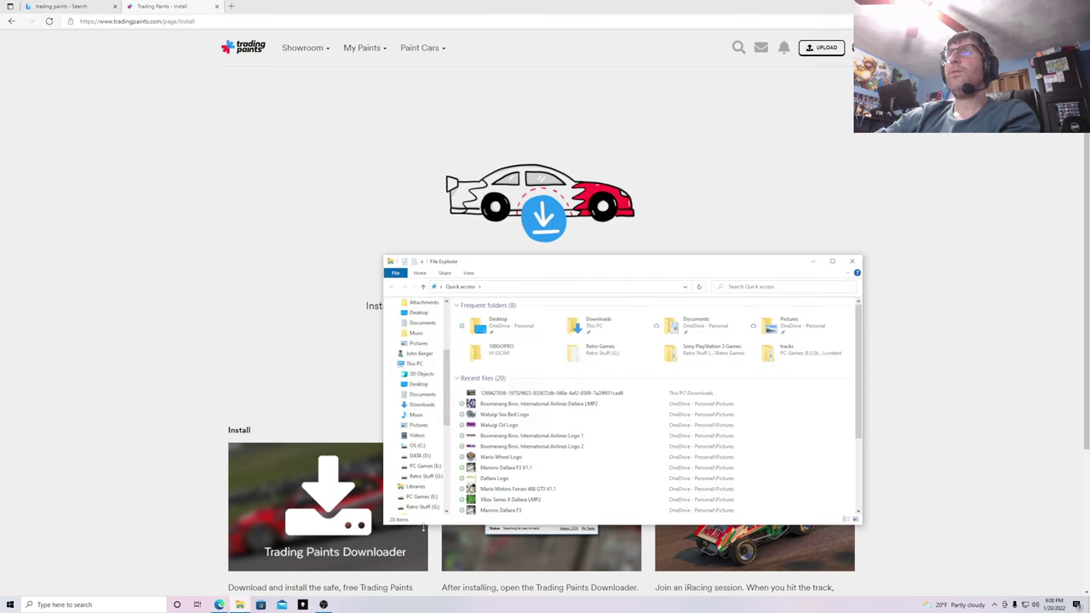
- Run tp_setup_2_0_37 from Downloads and choose Repair on the existing installation
{"action": "double_click", "coordinate": [612, 326]}
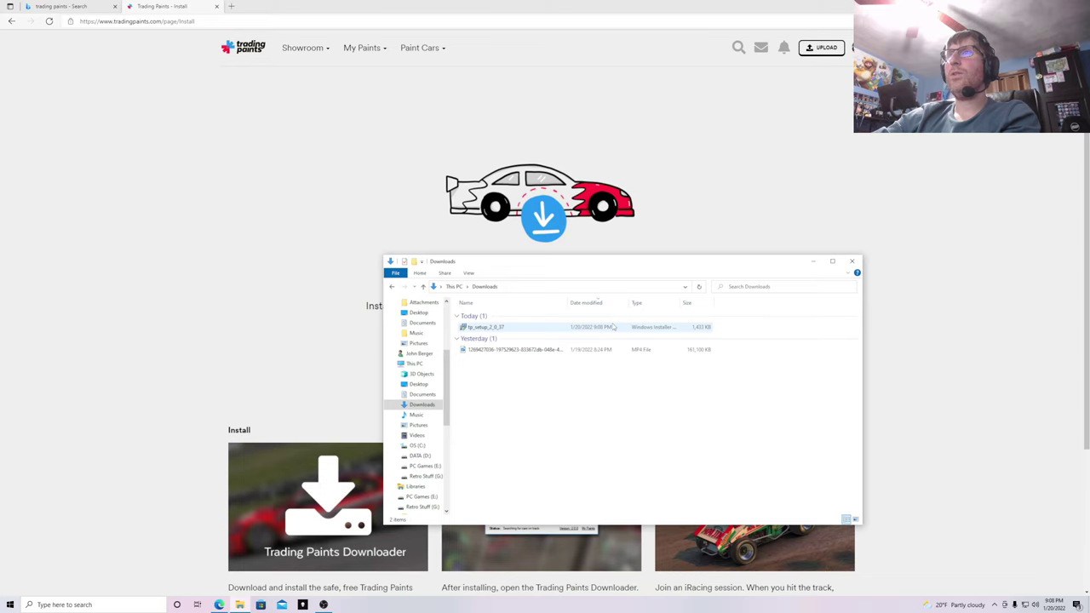
{"action": "double_click", "coordinate": [514, 329]}
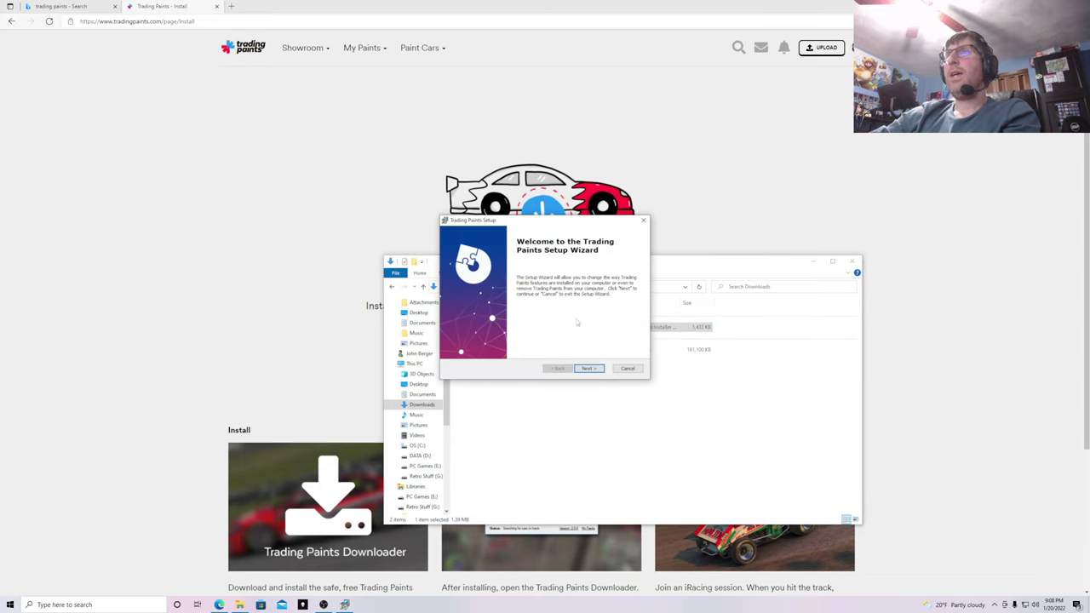
{"action": "left_click", "coordinate": [592, 370]}
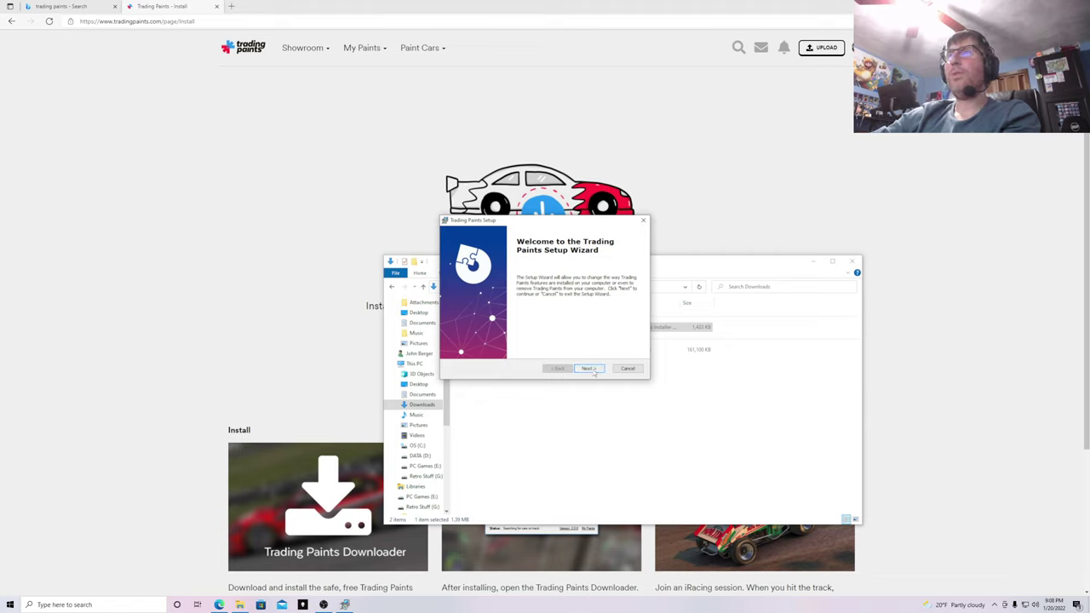
{"action": "left_click", "coordinate": [595, 369]}
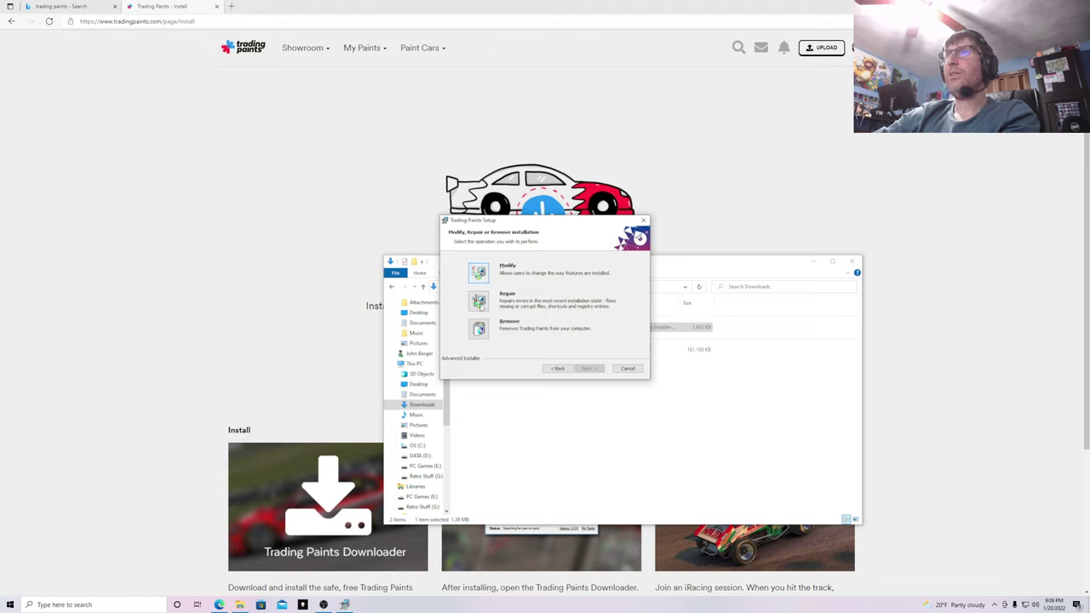
{"action": "left_click", "coordinate": [478, 303]}
{"action": "left_click", "coordinate": [589, 368]}
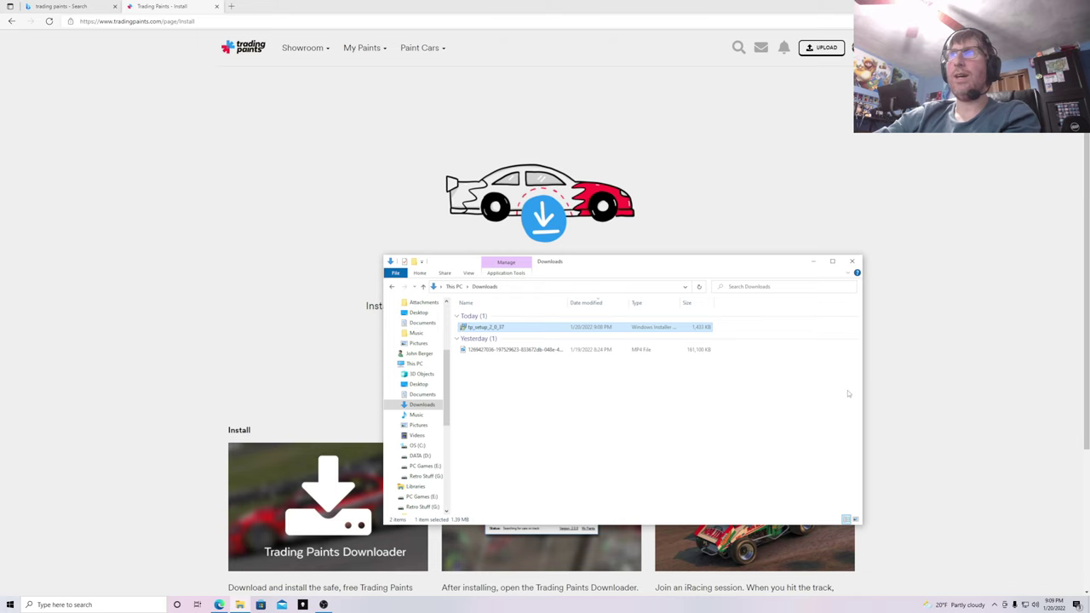
- Close Downloads, show the desktop and launch Trading Paints Downloader from the iRacing Paints icon
{"action": "left_click", "coordinate": [853, 262]}
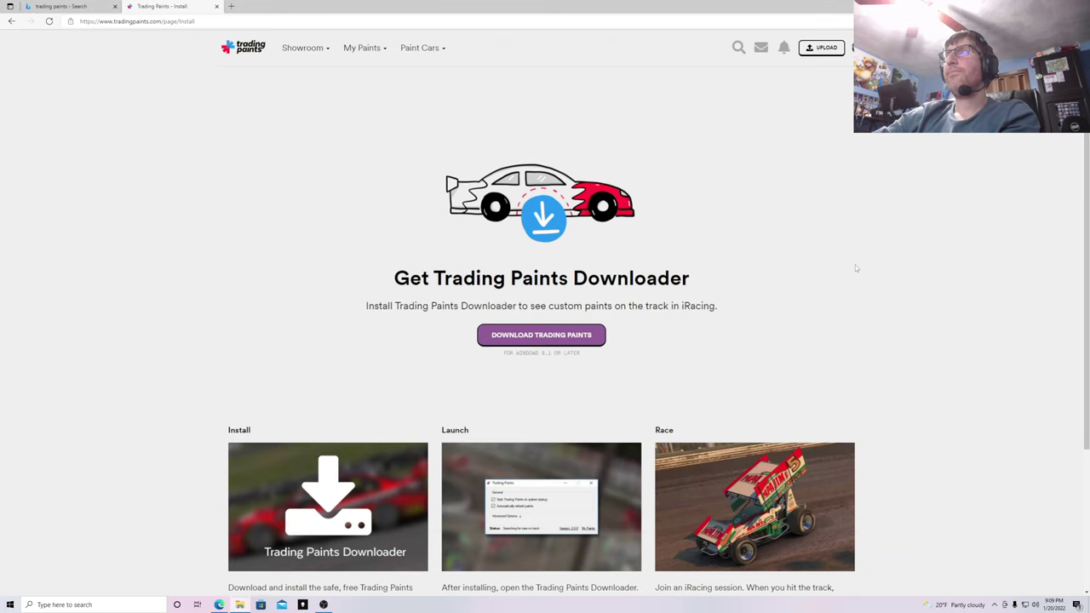
{"action": "key", "text": "super+d"}
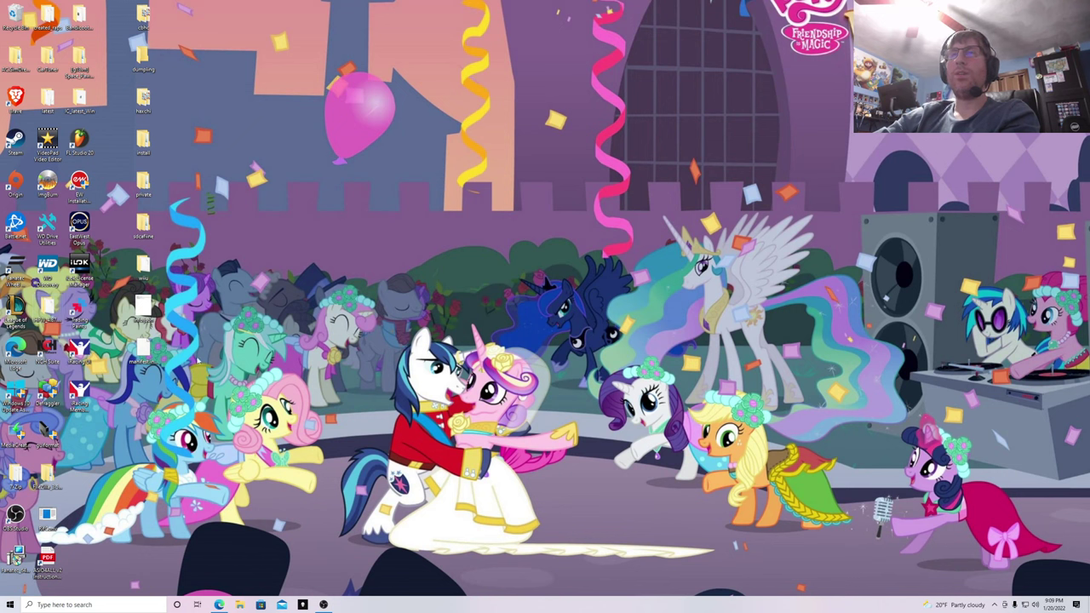
{"action": "double_click", "coordinate": [85, 308]}
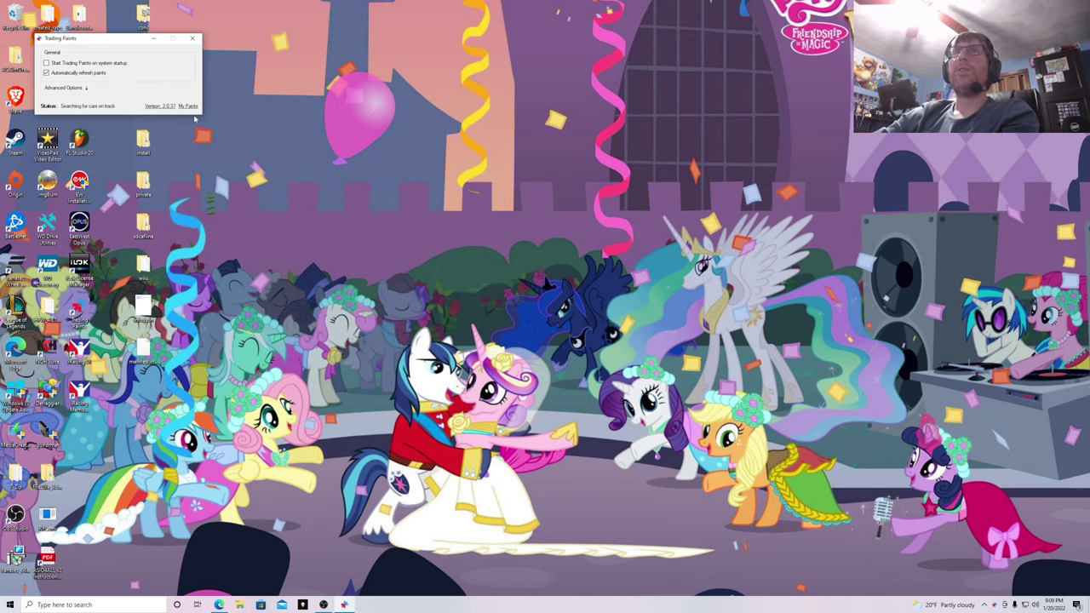
- Open My Paints from the Downloader, close the install and search tabs, and view the profile
{"action": "left_click", "coordinate": [189, 106]}
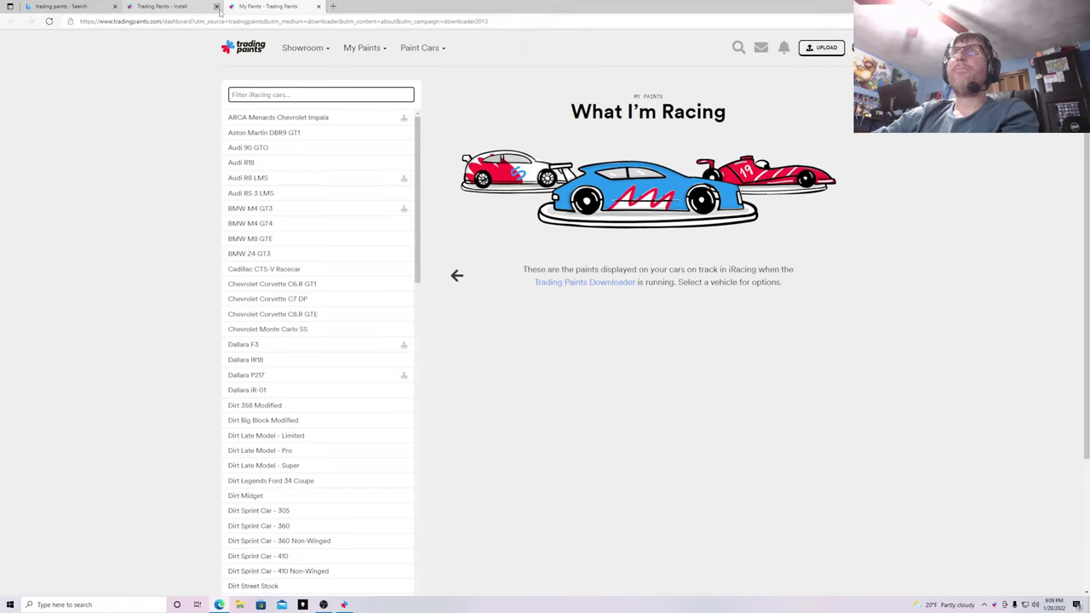
{"action": "left_click", "coordinate": [216, 6]}
{"action": "left_click", "coordinate": [115, 6]}
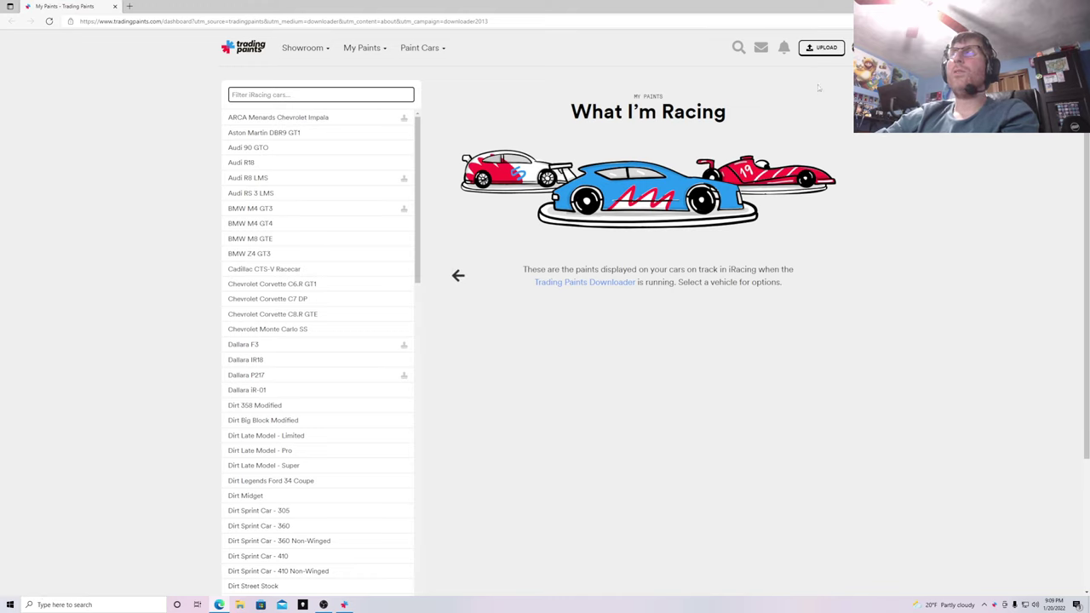
{"action": "left_click", "coordinate": [858, 47]}
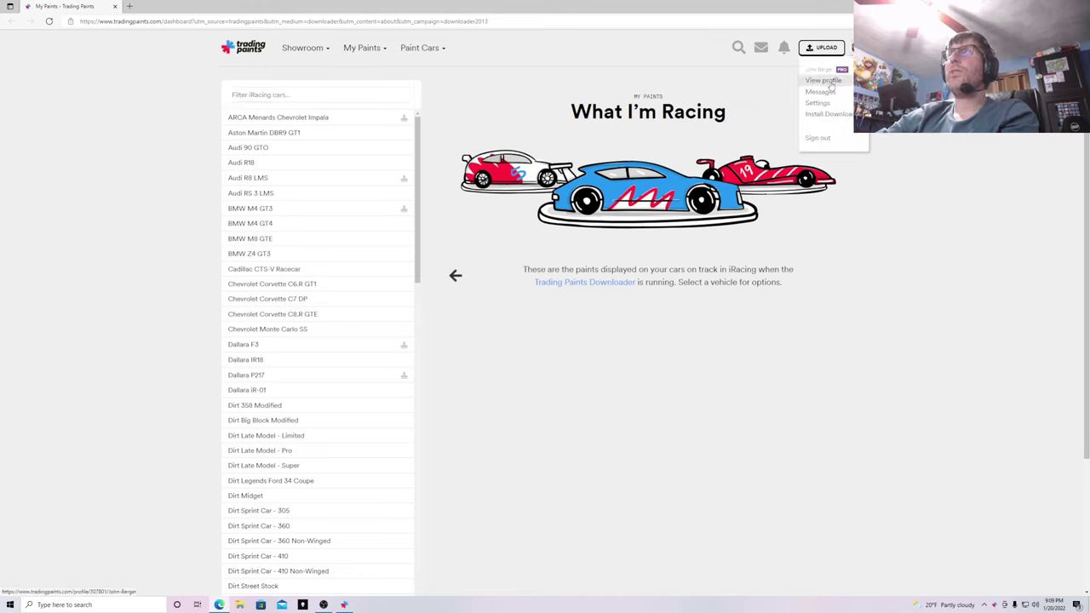
{"action": "left_click", "coordinate": [830, 81]}
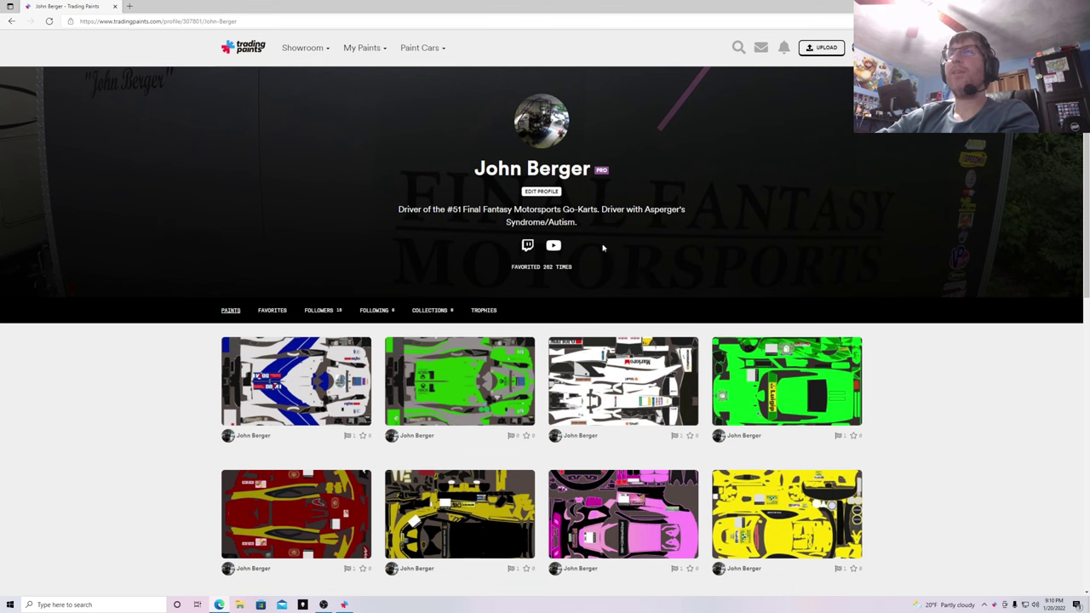
{"action": "scroll", "coordinate": [358, 213], "scroll_direction": "down", "scroll_amount": 1}
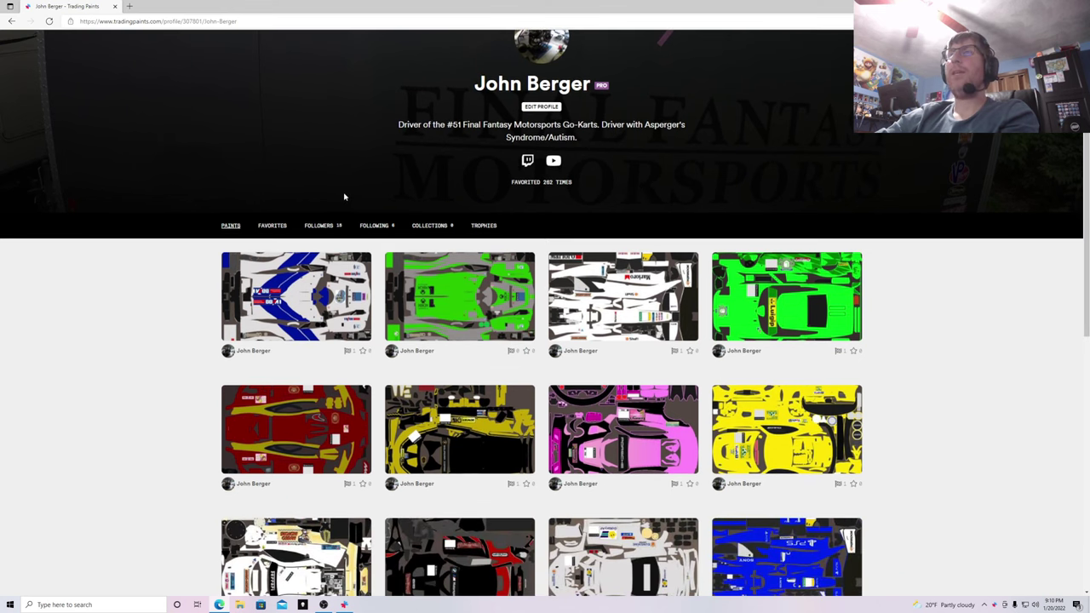
{"action": "scroll", "coordinate": [451, 252], "scroll_direction": "down", "scroll_amount": 5}
{"action": "scroll", "coordinate": [460, 290], "scroll_direction": "down", "scroll_amount": 10}
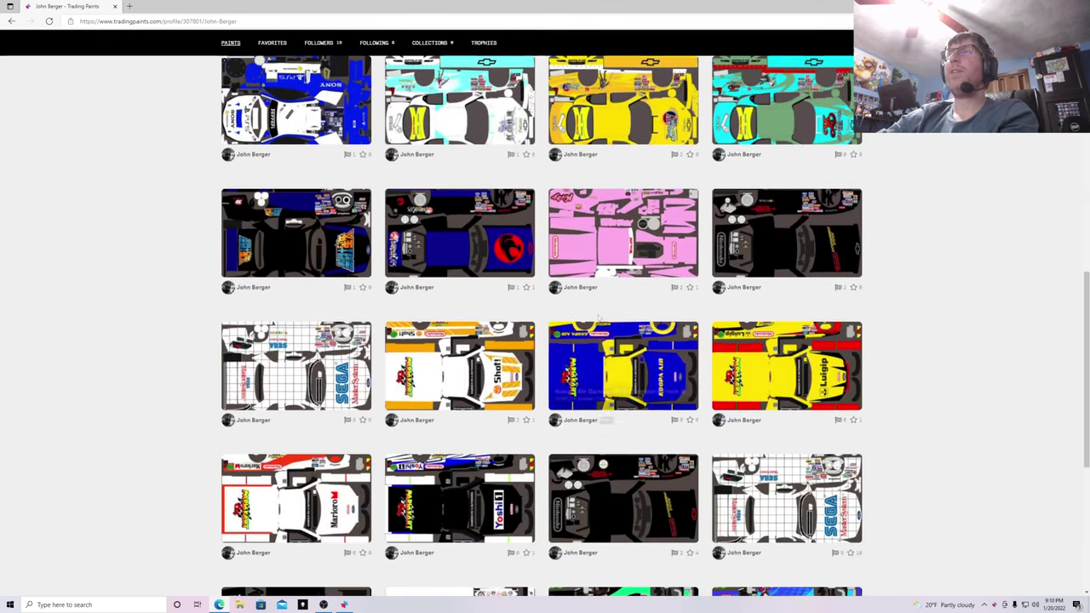
{"action": "scroll", "coordinate": [473, 329], "scroll_direction": "down", "scroll_amount": 10}
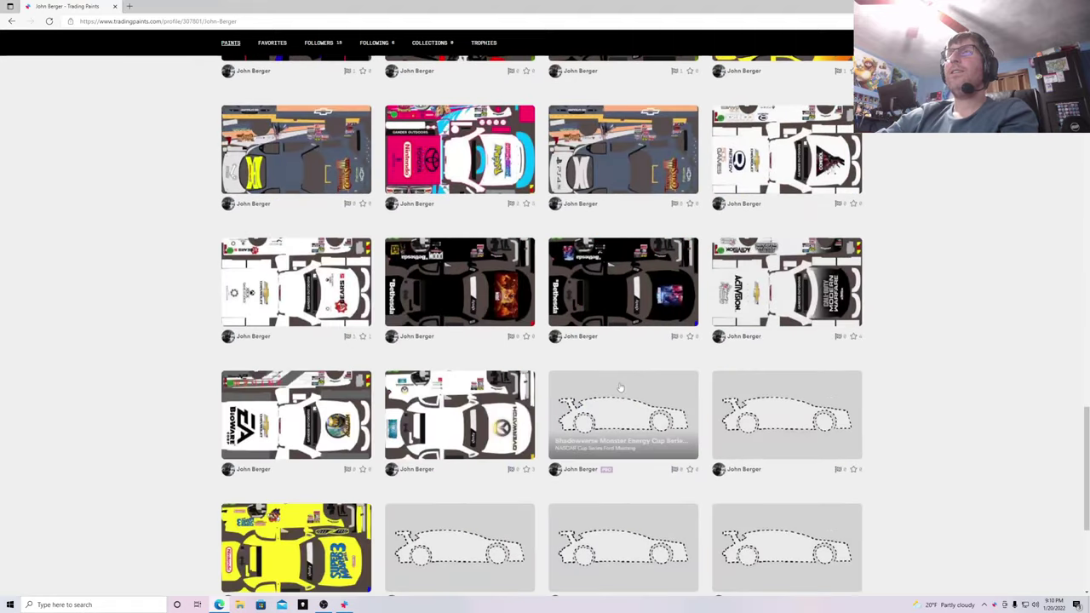
{"action": "scroll", "coordinate": [669, 459], "scroll_direction": "up", "scroll_amount": 15}
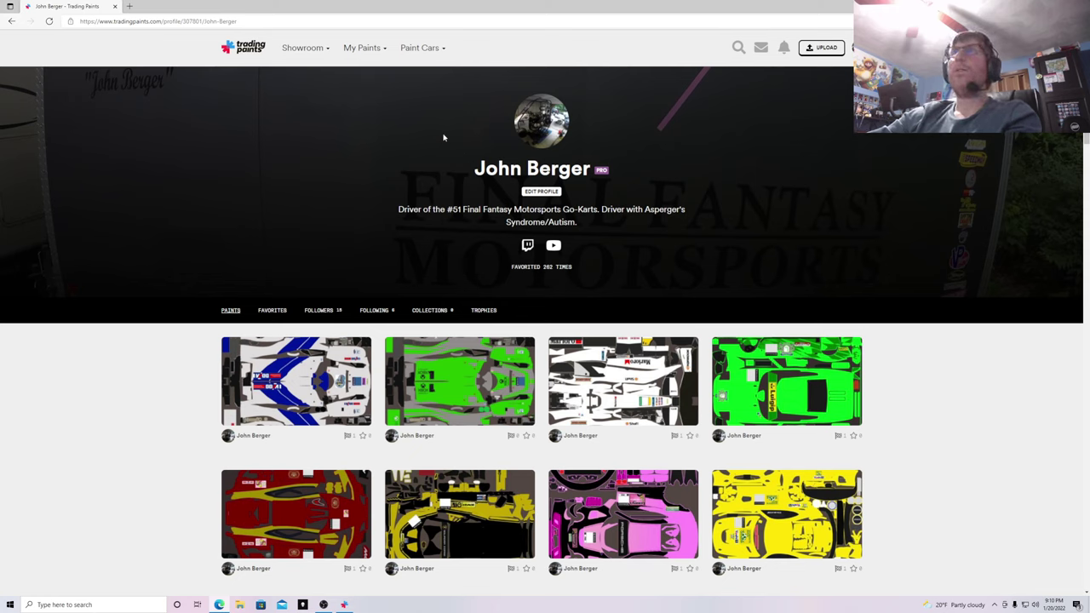
- Reopen Paint Builder from the Paint Cars menu and choose NEW in the project list
{"action": "mouse_move", "coordinate": [413, 51]}
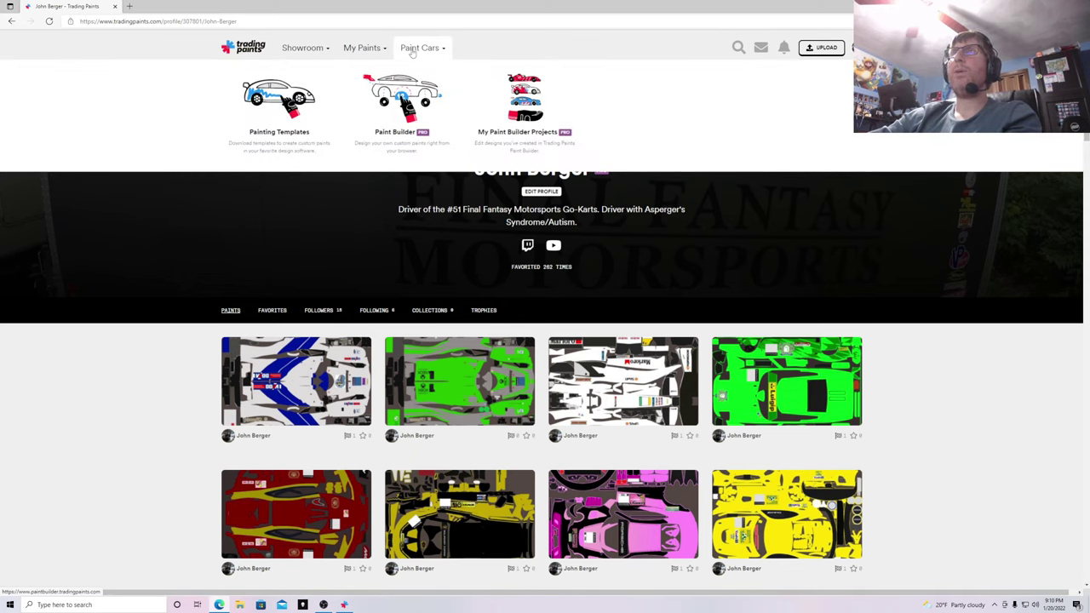
{"action": "left_click", "coordinate": [402, 106]}
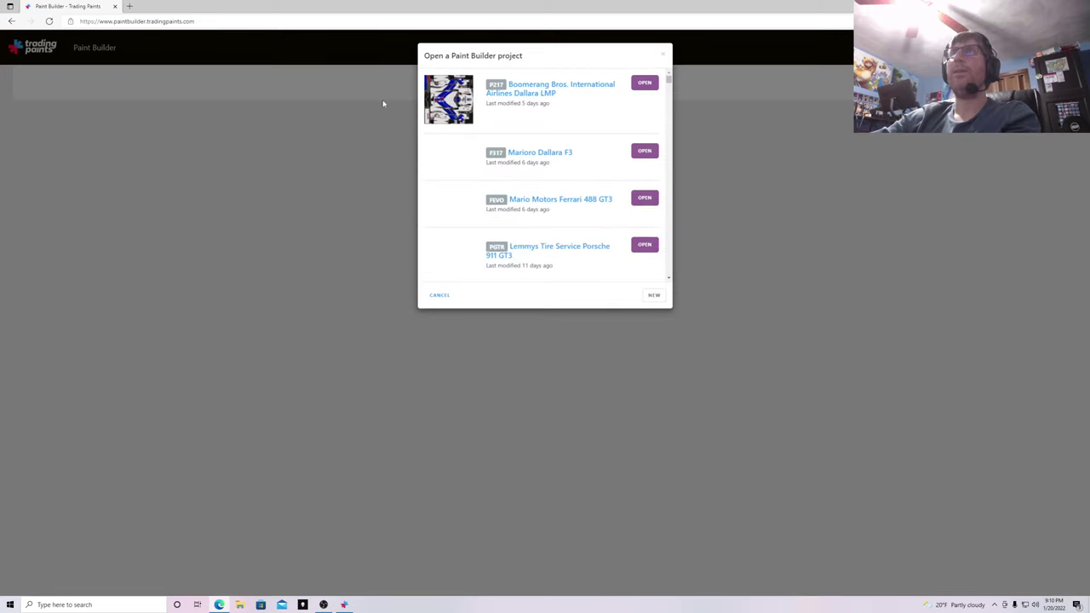
{"action": "left_click", "coordinate": [441, 297]}
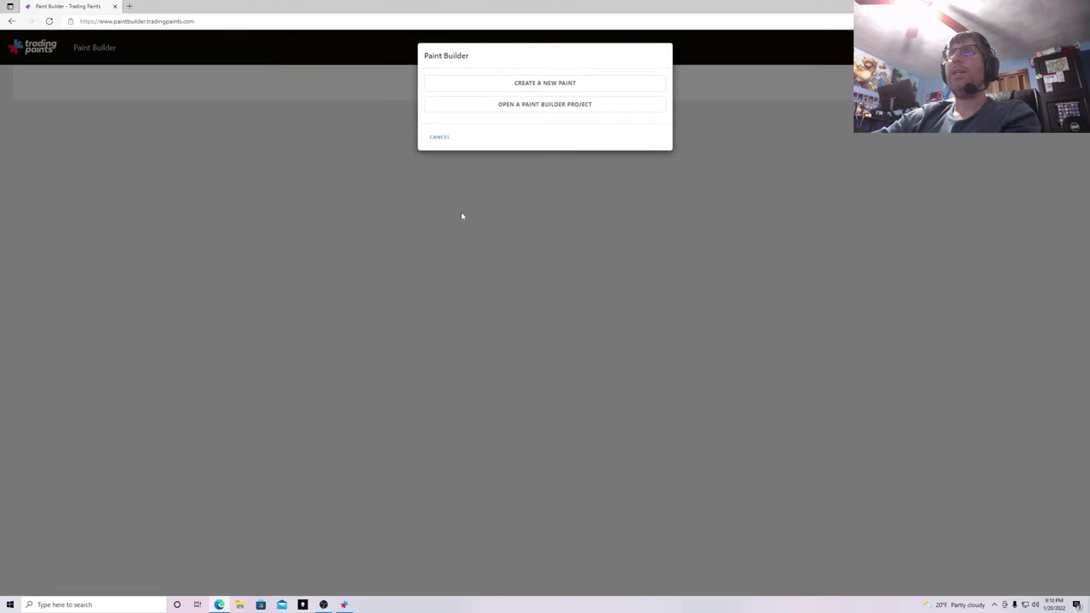
{"action": "left_click", "coordinate": [439, 137]}
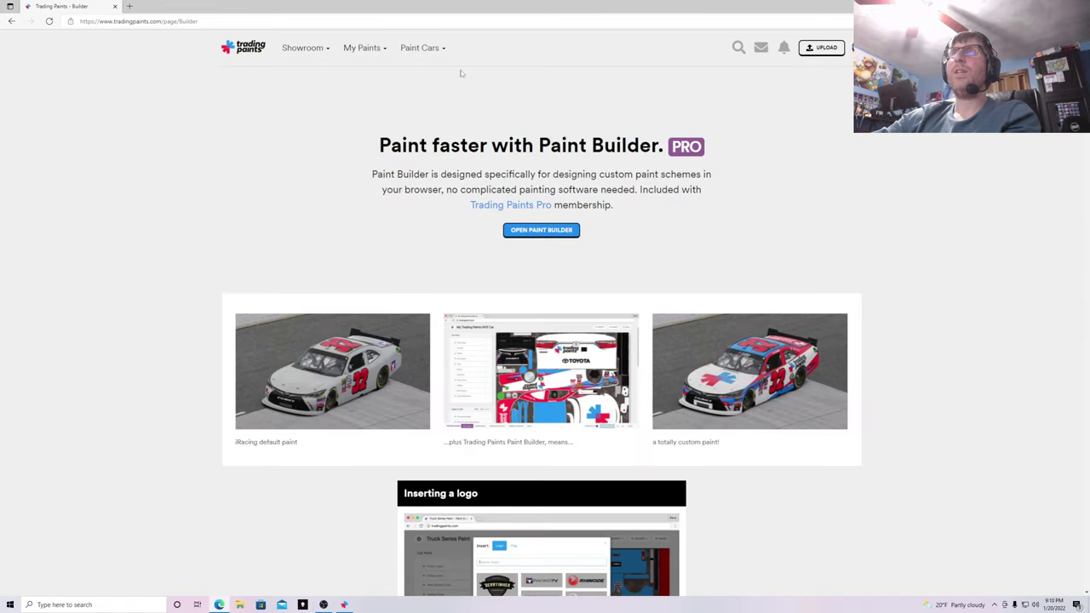
{"action": "mouse_move", "coordinate": [429, 58]}
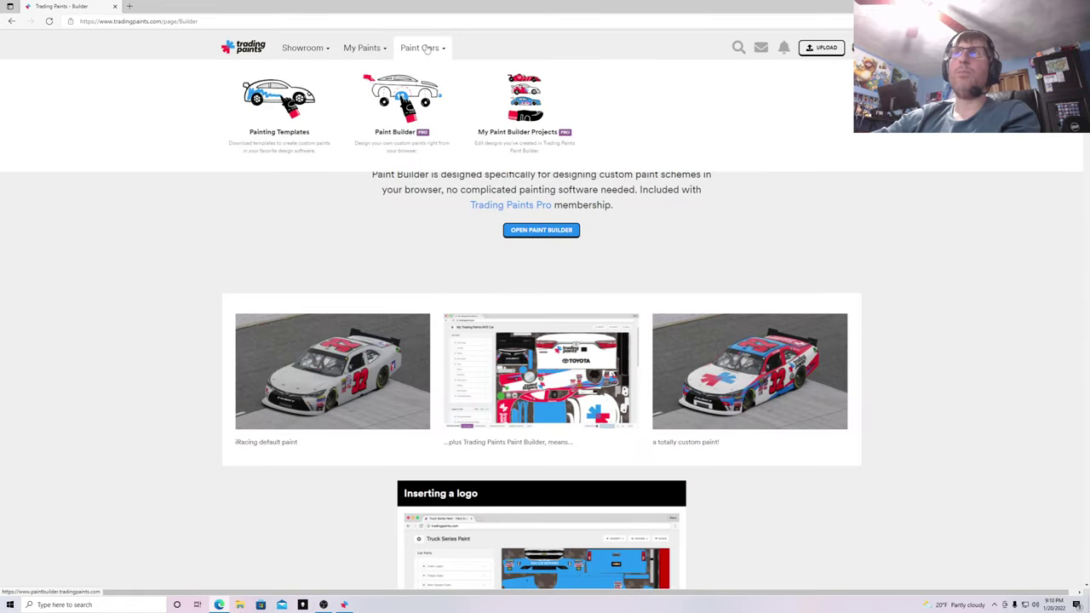
{"action": "left_click", "coordinate": [400, 142]}
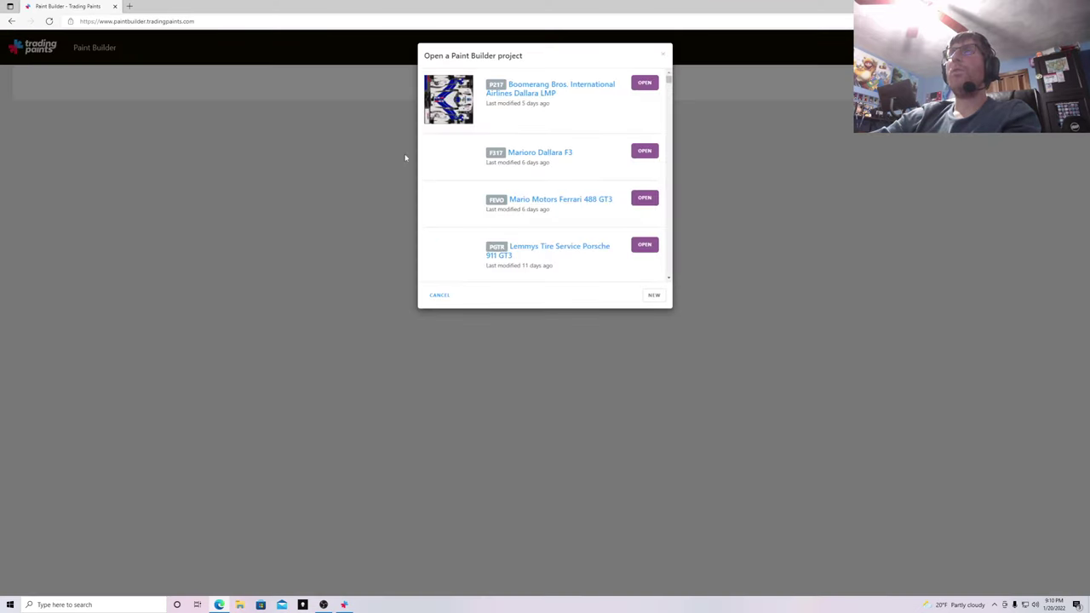
{"action": "left_click", "coordinate": [655, 296]}
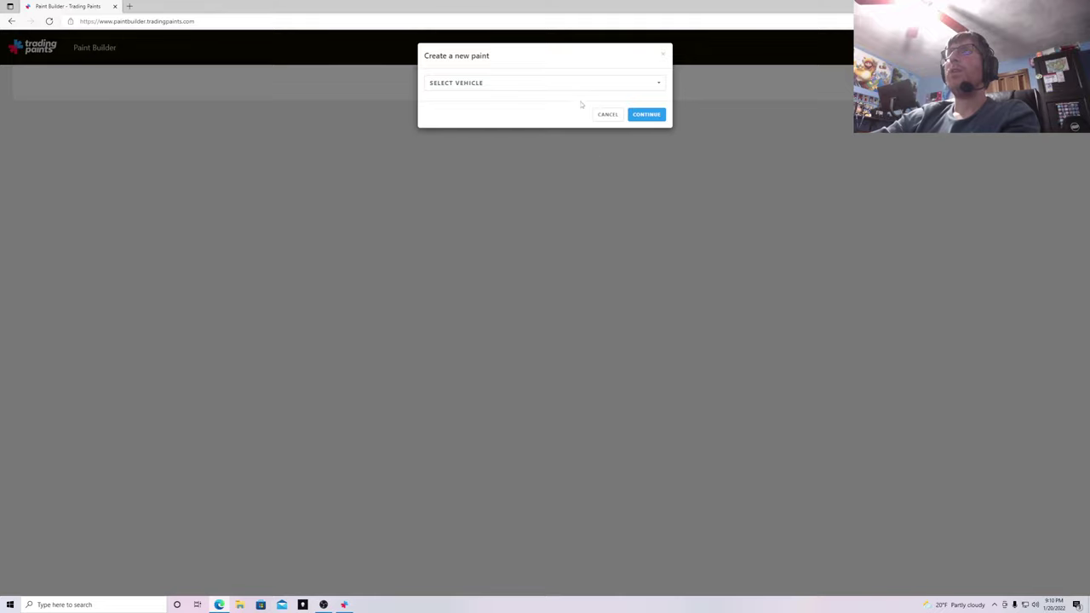
- Pick ARCA Menards Chevrolet Impala in the Select Vehicle list and continue creating the paint
{"action": "left_click", "coordinate": [659, 86]}
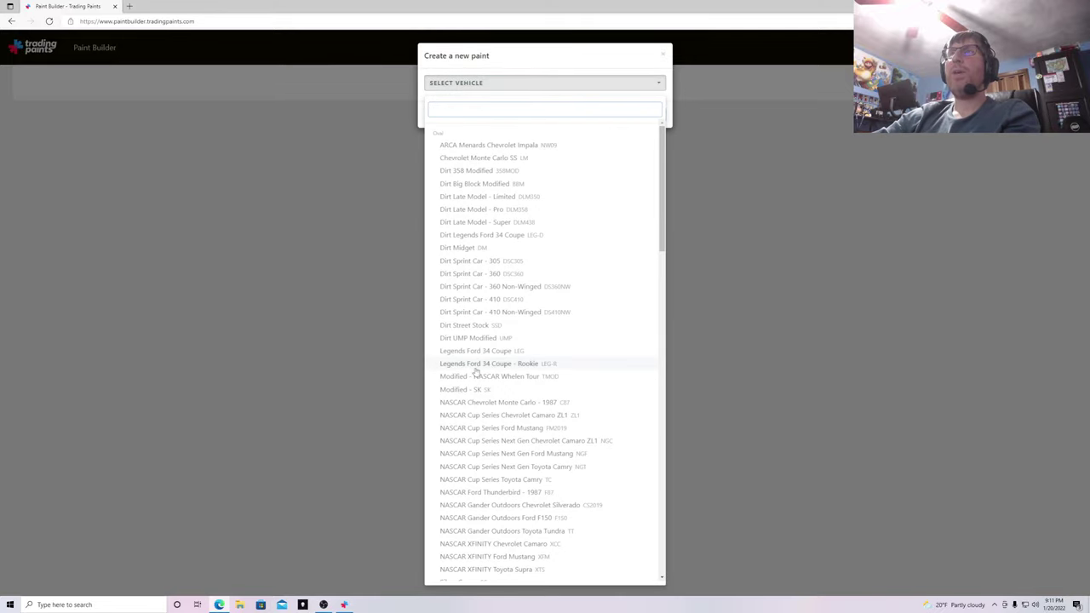
{"action": "scroll", "coordinate": [516, 275], "scroll_direction": "down", "scroll_amount": 4}
{"action": "scroll", "coordinate": [518, 271], "scroll_direction": "down", "scroll_amount": 4}
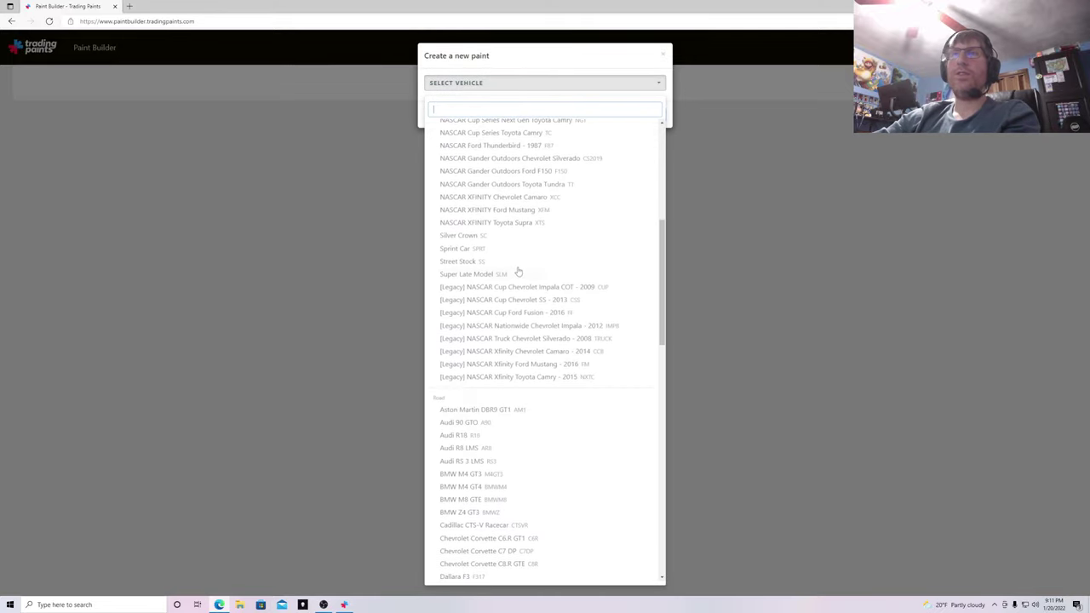
{"action": "scroll", "coordinate": [518, 270], "scroll_direction": "down", "scroll_amount": 8}
{"action": "scroll", "coordinate": [518, 271], "scroll_direction": "down", "scroll_amount": 3}
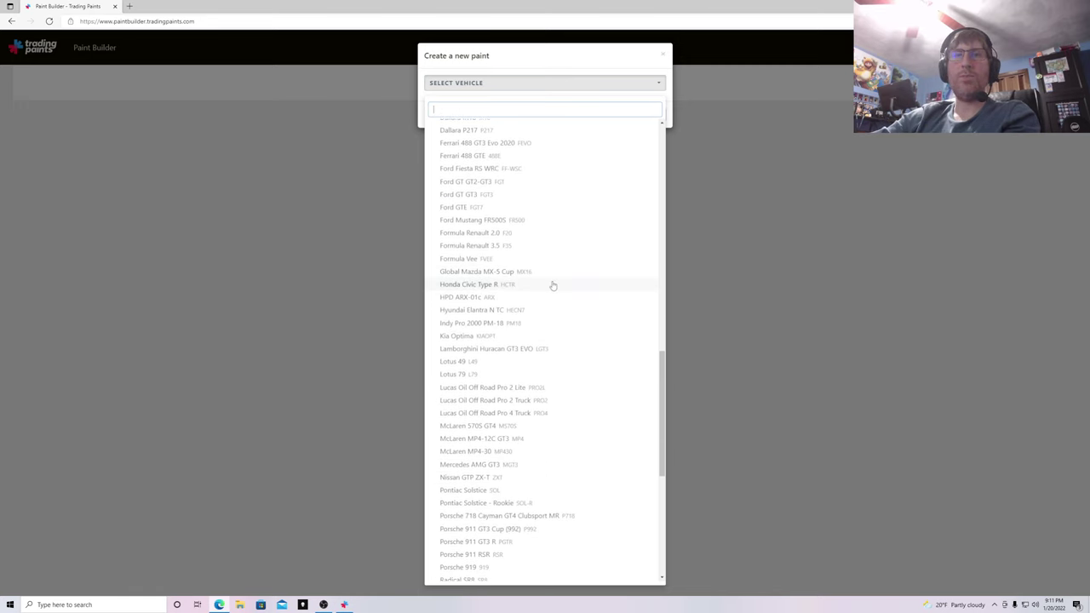
{"action": "scroll", "coordinate": [553, 286], "scroll_direction": "down", "scroll_amount": 8}
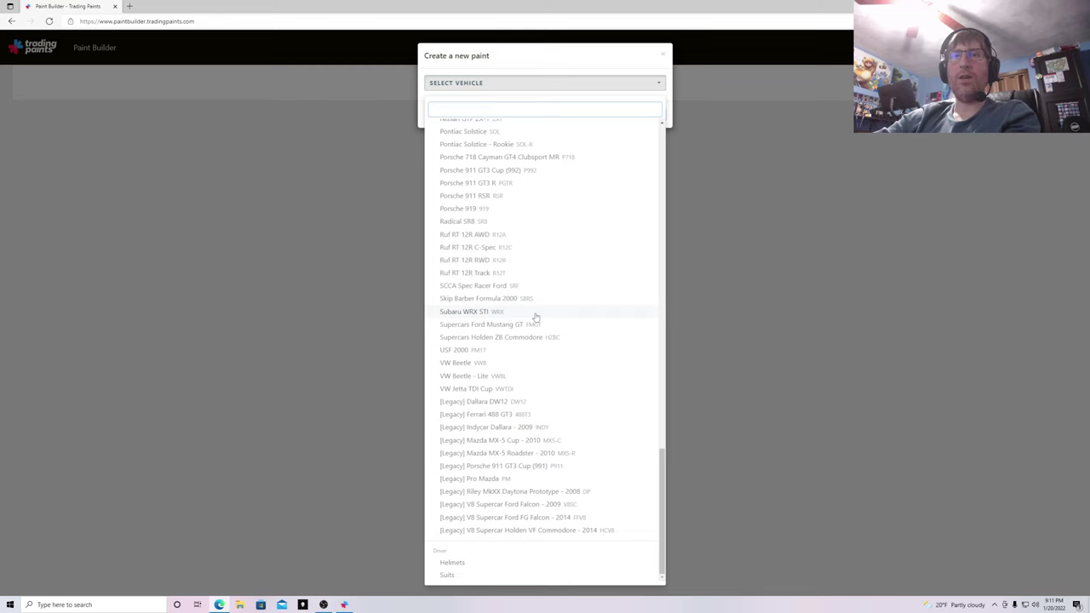
{"action": "scroll", "coordinate": [545, 315], "scroll_direction": "up", "scroll_amount": 5}
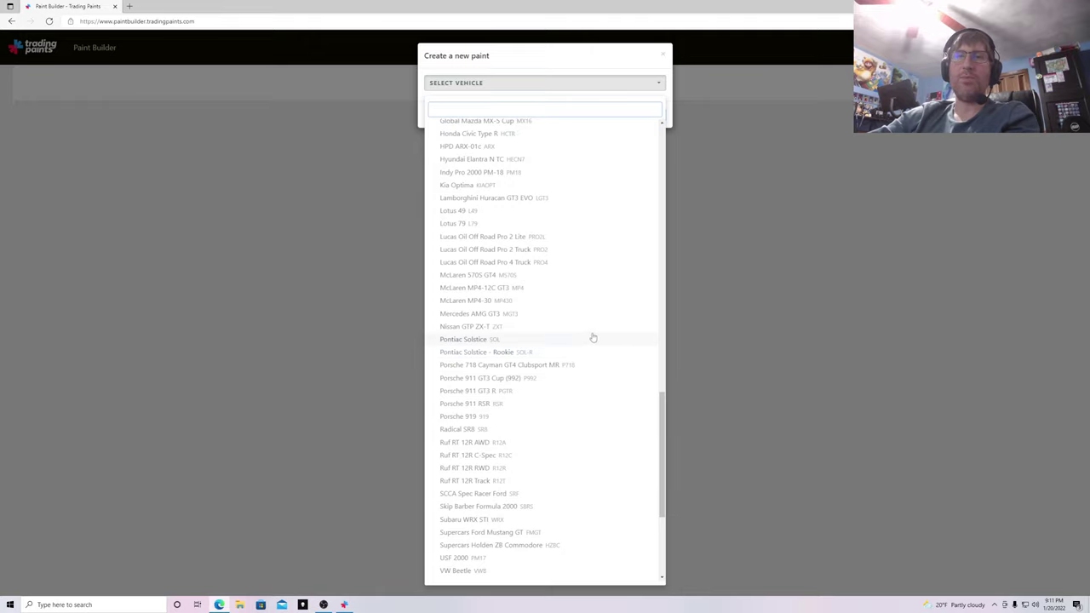
{"action": "scroll", "coordinate": [570, 358], "scroll_direction": "up", "scroll_amount": 12}
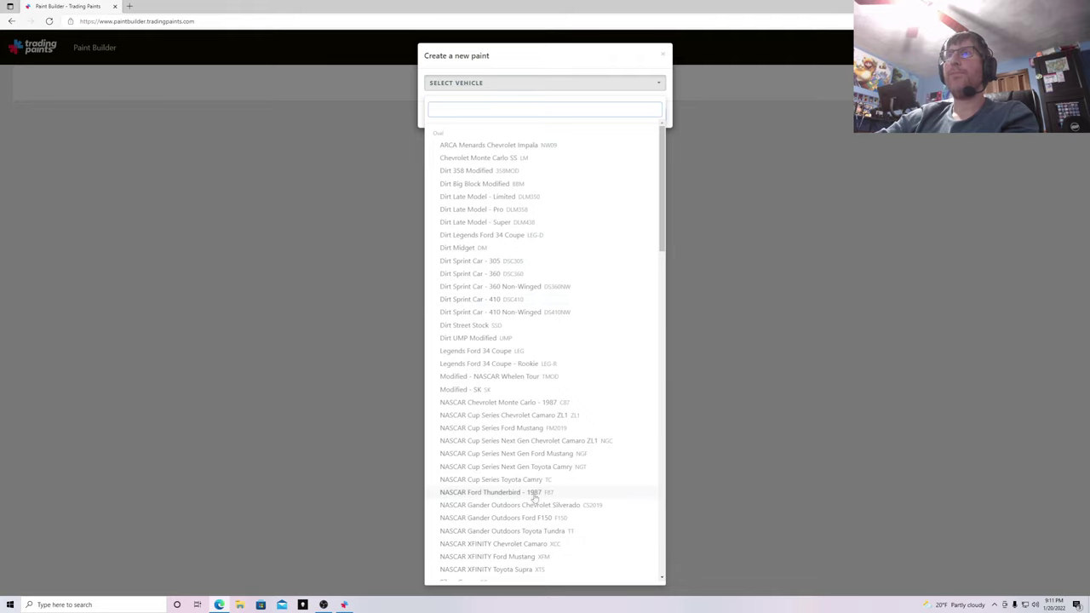
{"action": "scroll", "coordinate": [494, 366], "scroll_direction": "down", "scroll_amount": 5}
{"action": "scroll", "coordinate": [483, 291], "scroll_direction": "down", "scroll_amount": 5}
{"action": "scroll", "coordinate": [464, 387], "scroll_direction": "down", "scroll_amount": 5}
{"action": "scroll", "coordinate": [519, 467], "scroll_direction": "up", "scroll_amount": 5}
{"action": "scroll", "coordinate": [518, 469], "scroll_direction": "up", "scroll_amount": 10}
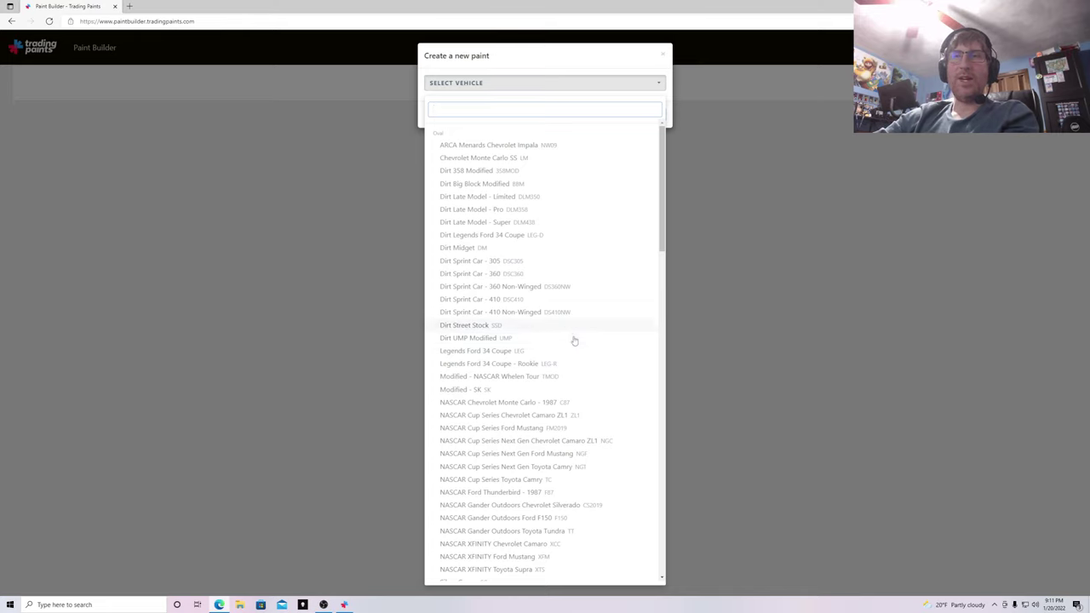
{"action": "left_click", "coordinate": [503, 146]}
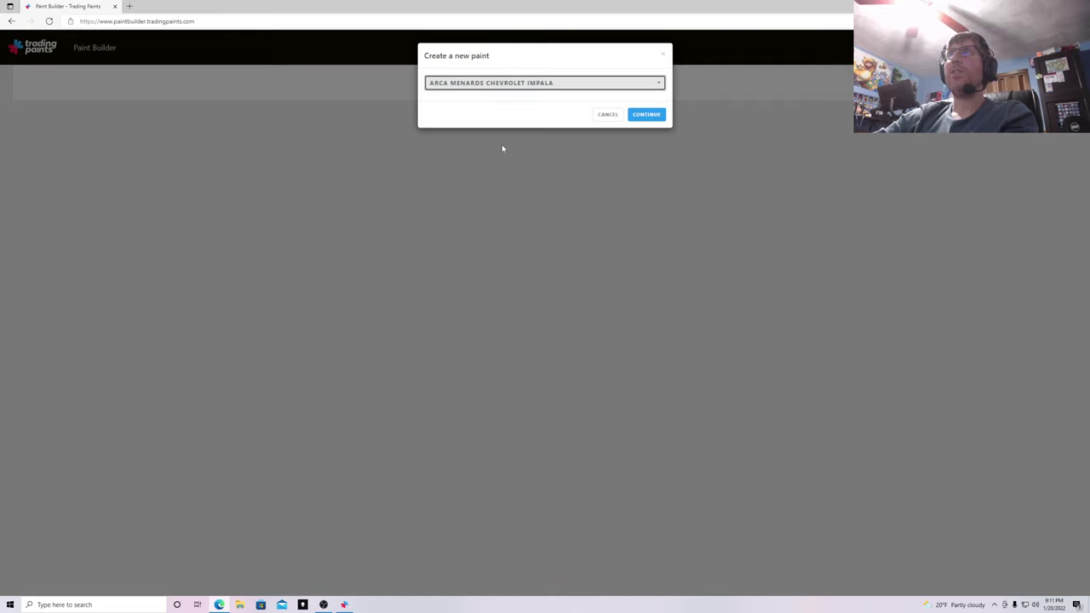
{"action": "left_click", "coordinate": [645, 114]}
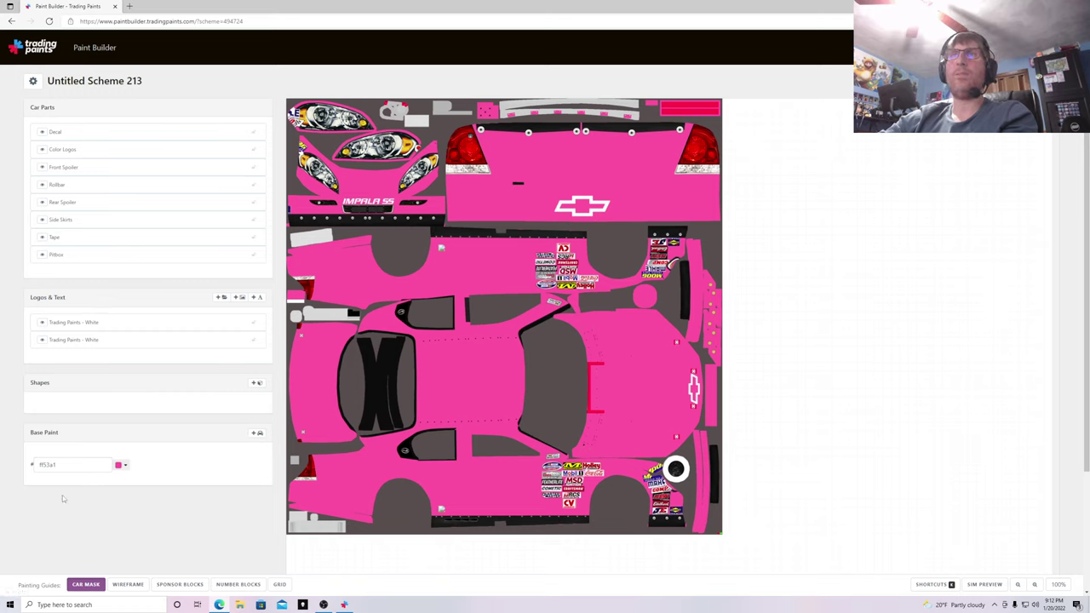
- Delete both Trading Paints - White logo layers from Logos & Text
{"action": "right_click", "coordinate": [148, 325]}
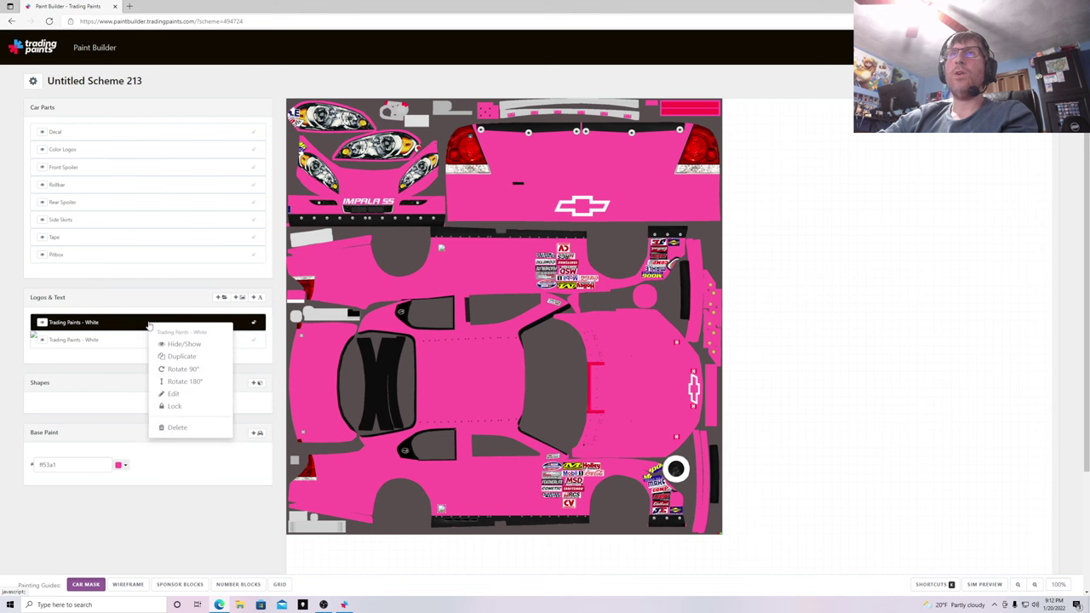
{"action": "left_click", "coordinate": [184, 429]}
{"action": "left_click", "coordinate": [587, 111]}
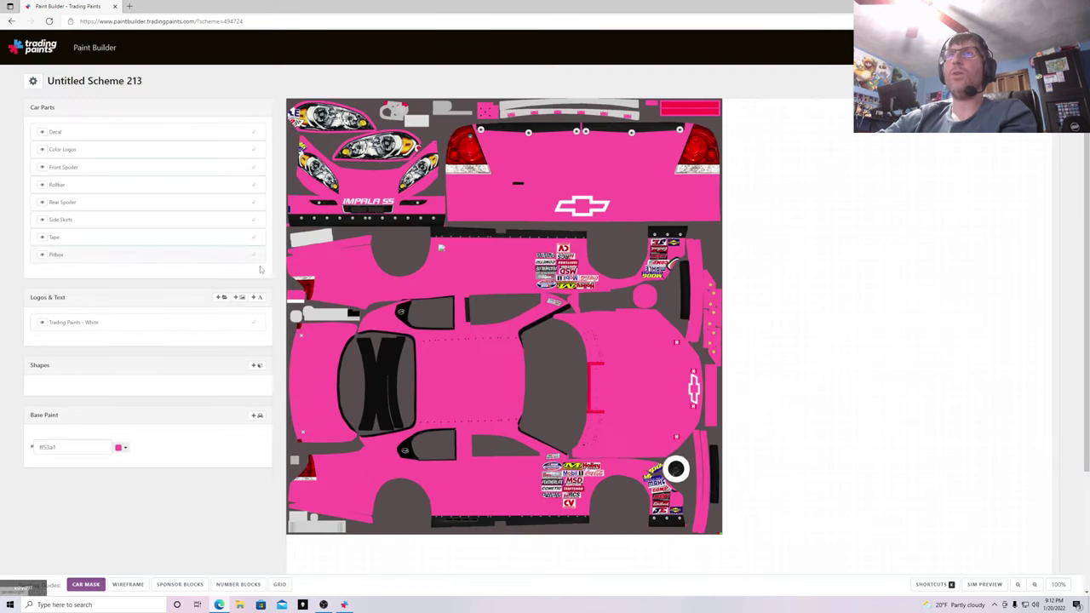
{"action": "right_click", "coordinate": [148, 331]}
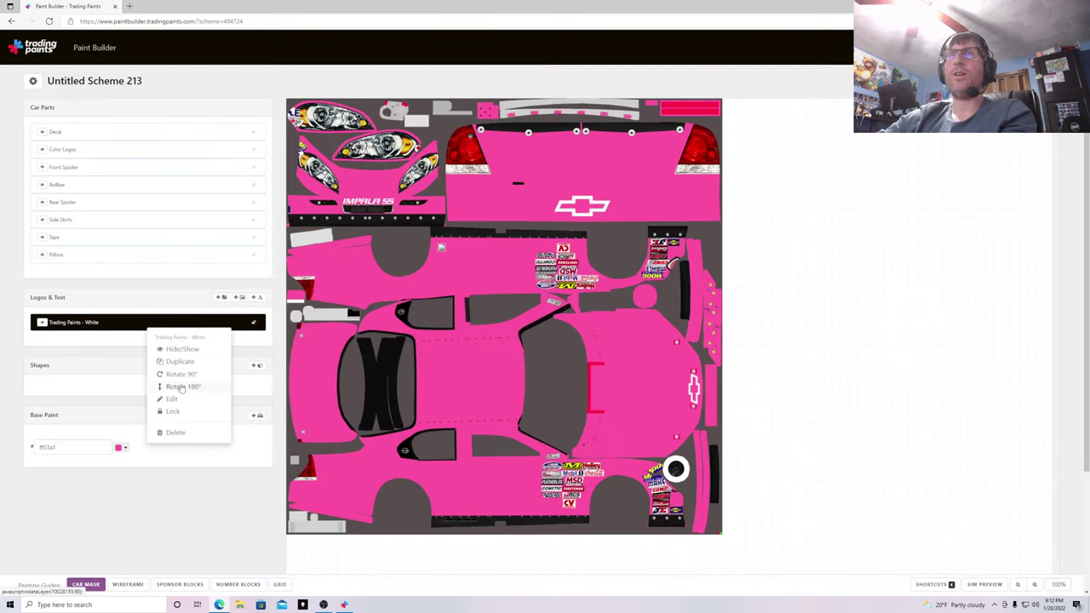
{"action": "left_click", "coordinate": [175, 433]}
{"action": "left_click", "coordinate": [587, 110]}
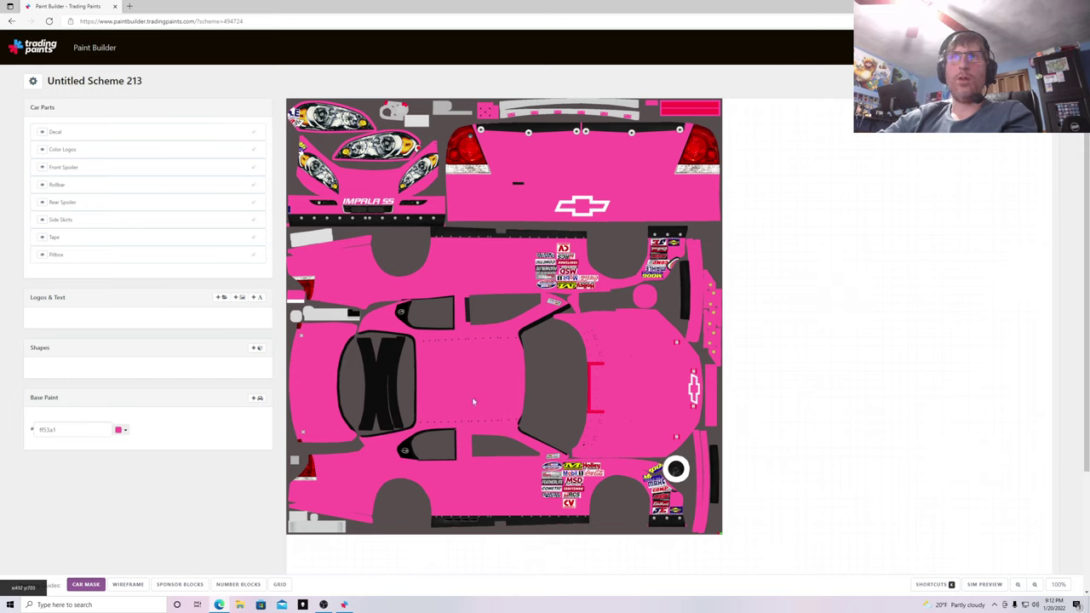
- Open Select Base Paint and browse through the gallery of base paint patterns
{"action": "left_click", "coordinate": [258, 398]}
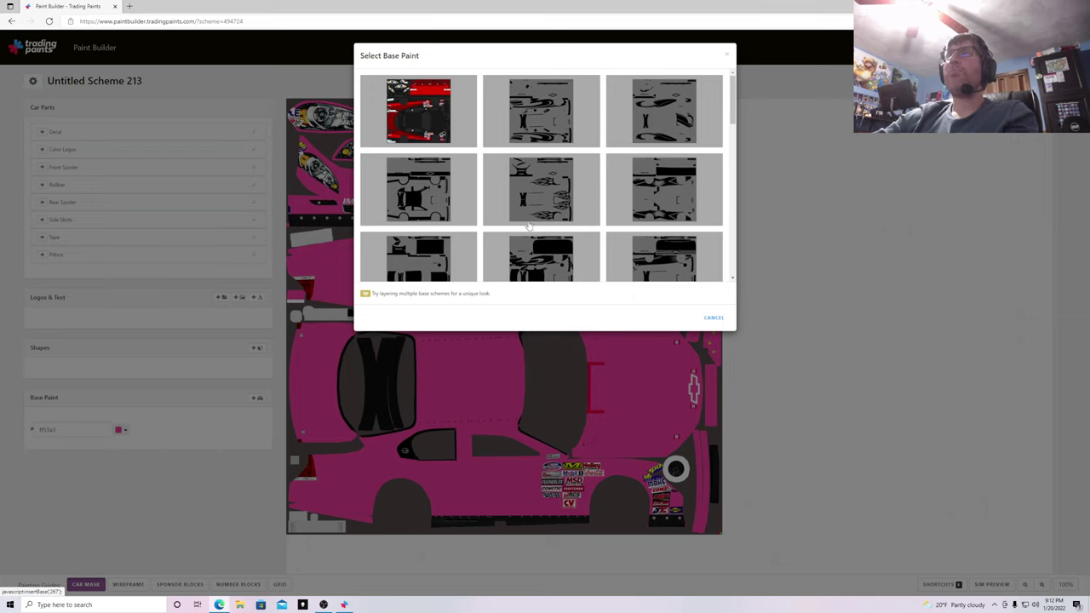
{"action": "scroll", "coordinate": [541, 215], "scroll_direction": "down", "scroll_amount": 1}
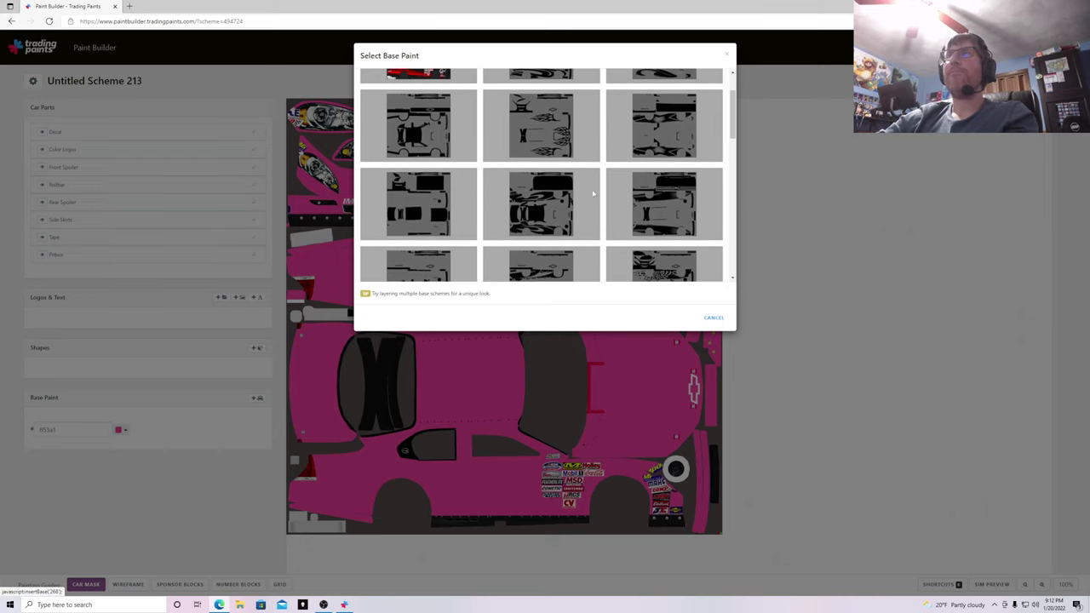
{"action": "scroll", "coordinate": [570, 213], "scroll_direction": "down", "scroll_amount": 3}
{"action": "scroll", "coordinate": [566, 218], "scroll_direction": "down", "scroll_amount": 4}
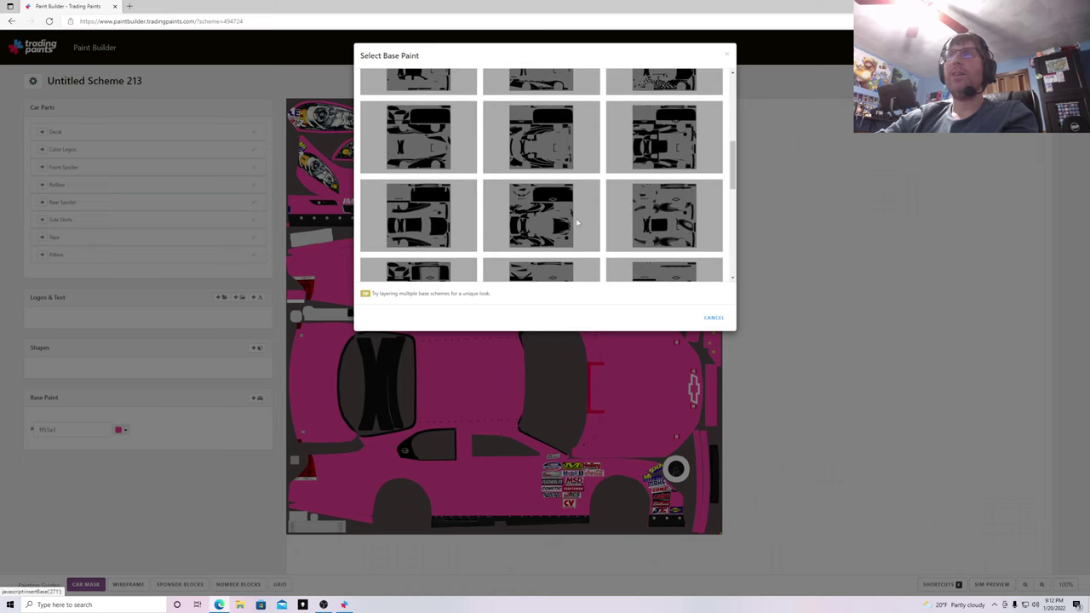
{"action": "scroll", "coordinate": [577, 222], "scroll_direction": "down", "scroll_amount": 1}
{"action": "scroll", "coordinate": [577, 222], "scroll_direction": "down", "scroll_amount": 1}
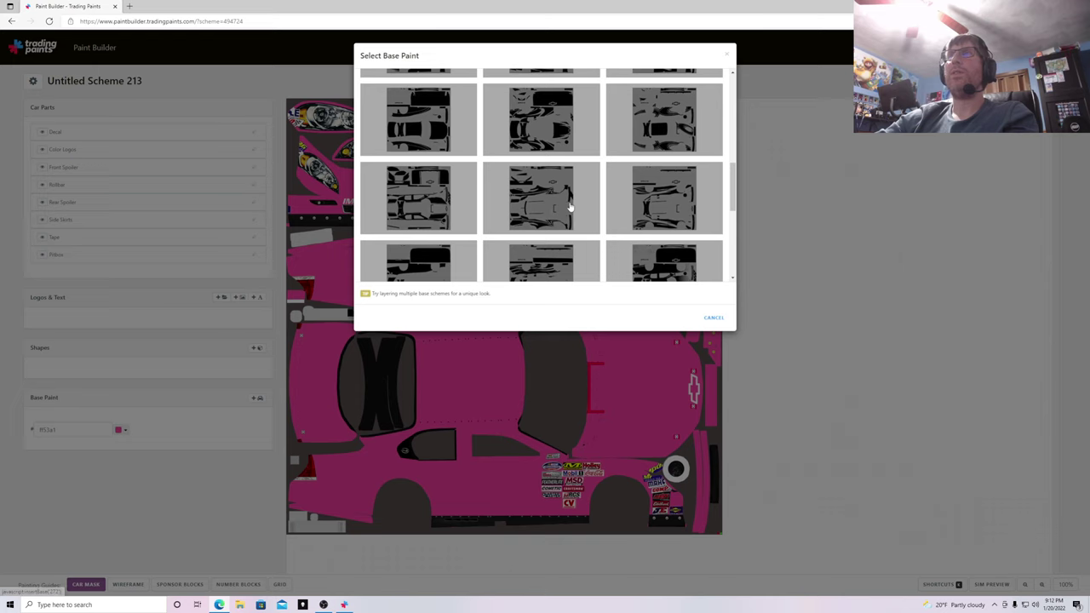